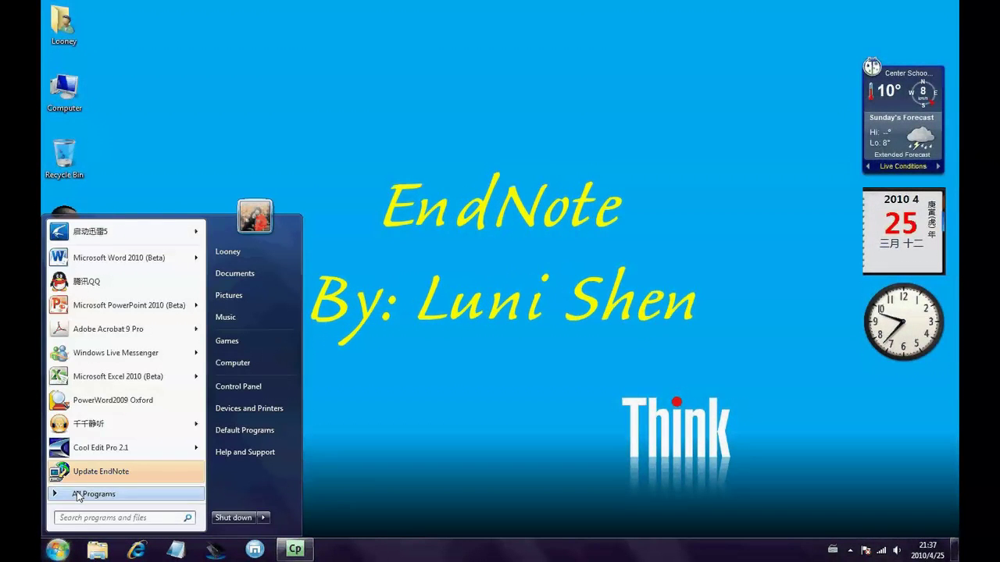
# Step: Launch EndNote X2 from the Start menu's EndNote folder, opening the Yam References library
pyautogui.click(122, 297)
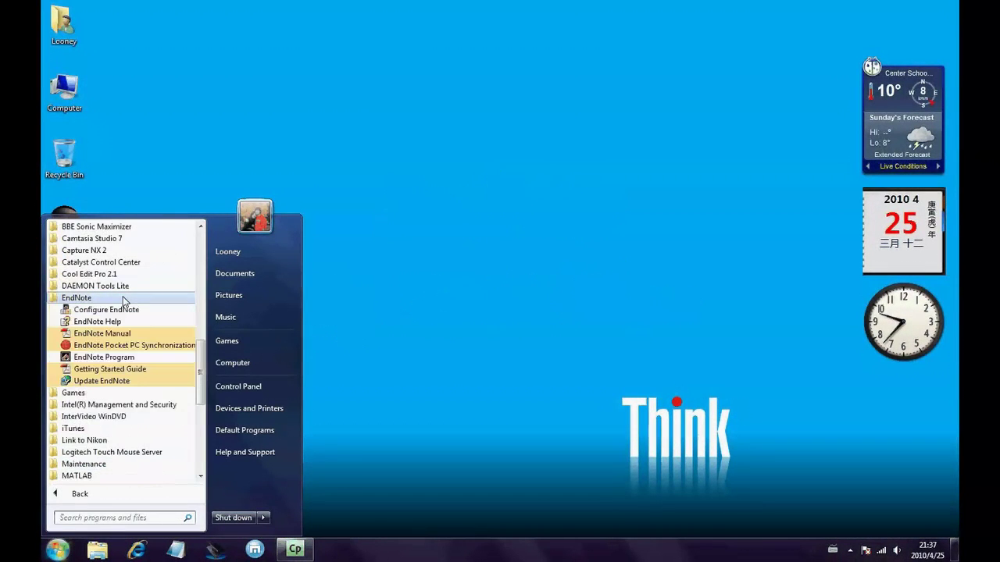
pyautogui.click(111, 357)
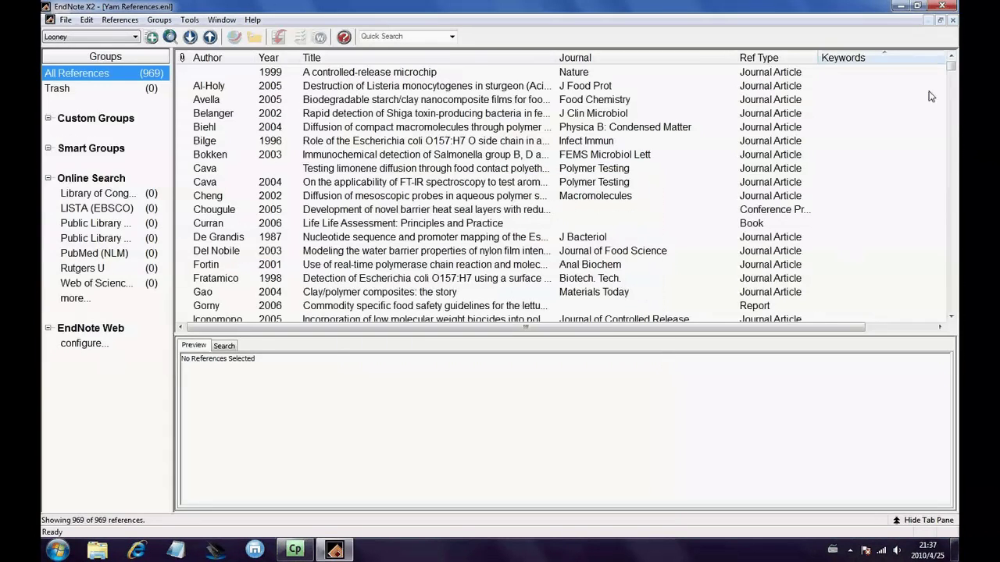
pyautogui.moveTo(950, 69); pyautogui.dragTo(946, 138)
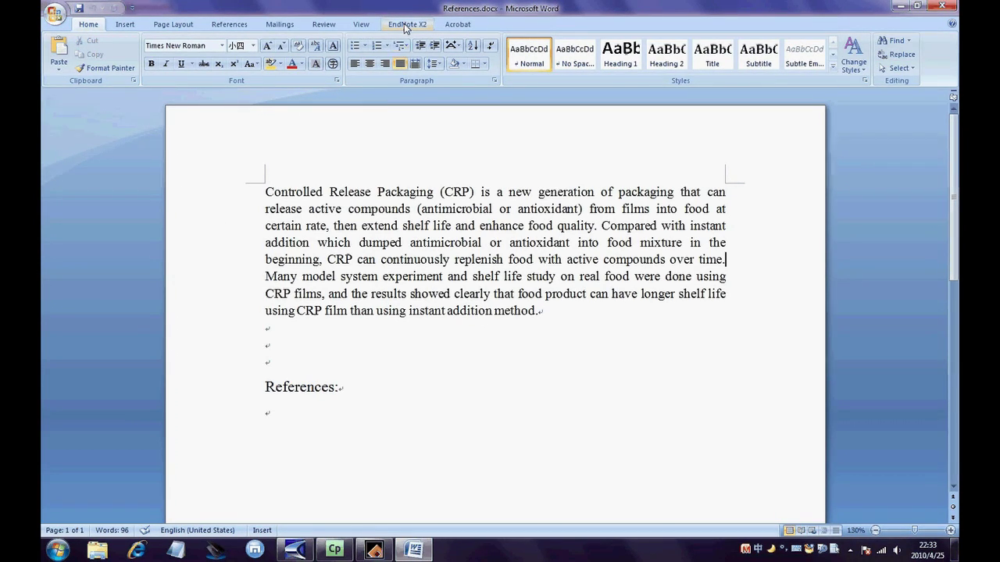
# Step: Insert the EndNote-selected reference into the Word paragraph using Insert Selected Citation(s)
pyautogui.click(414, 26)
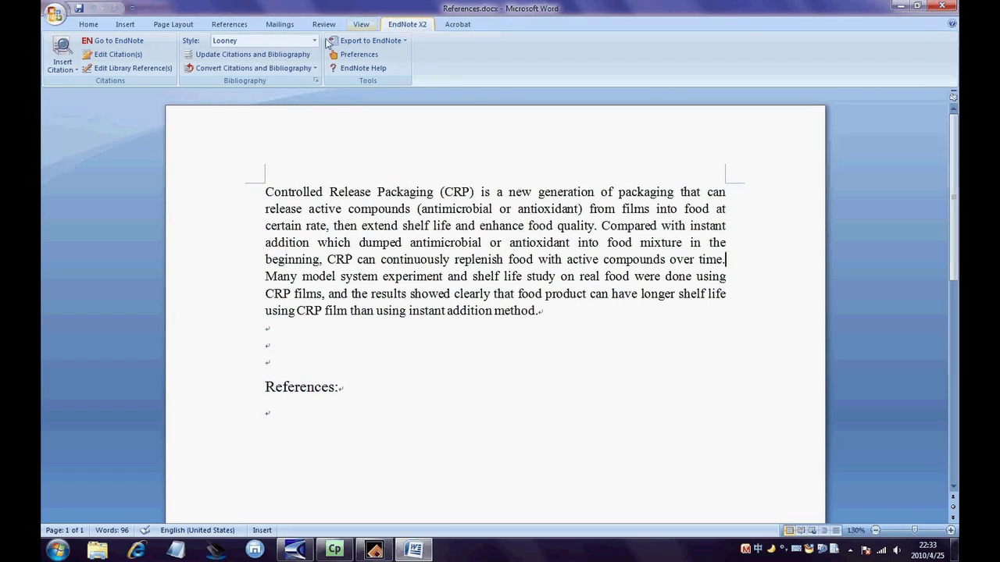
pyautogui.click(65, 68)
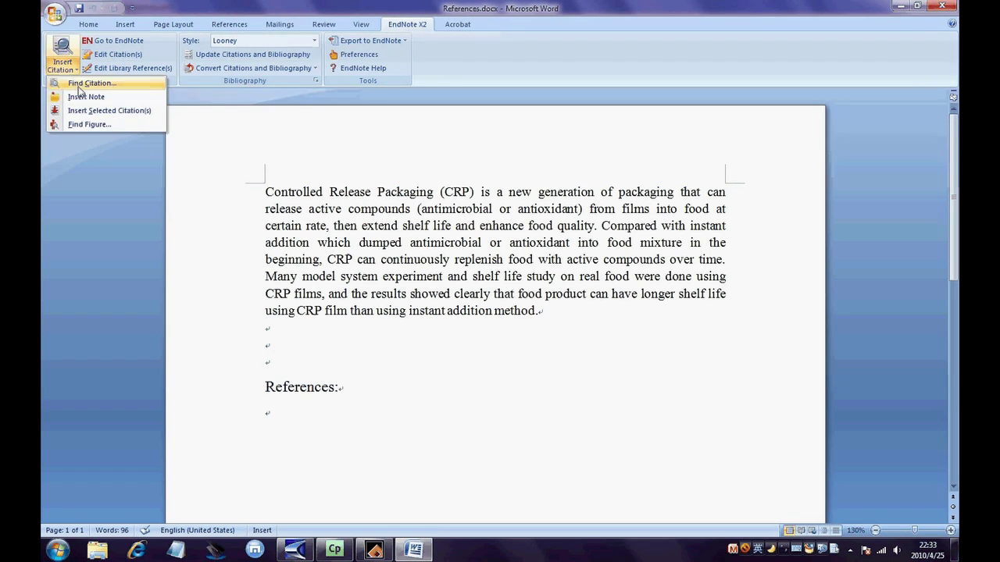
pyautogui.click(95, 110)
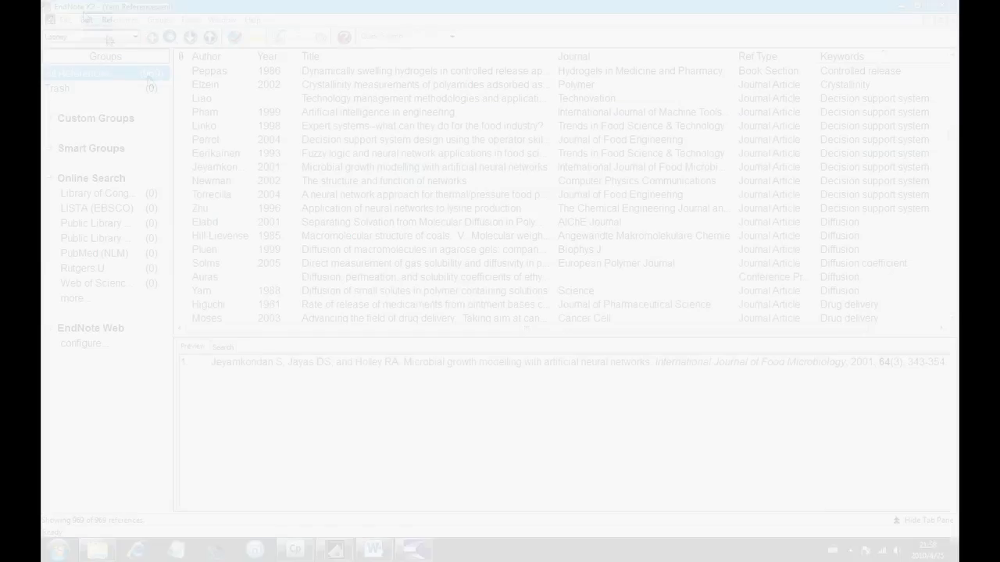
# Step: Start a new untitled output style via Edit > Output Styles > New Style
pyautogui.click(86, 19)
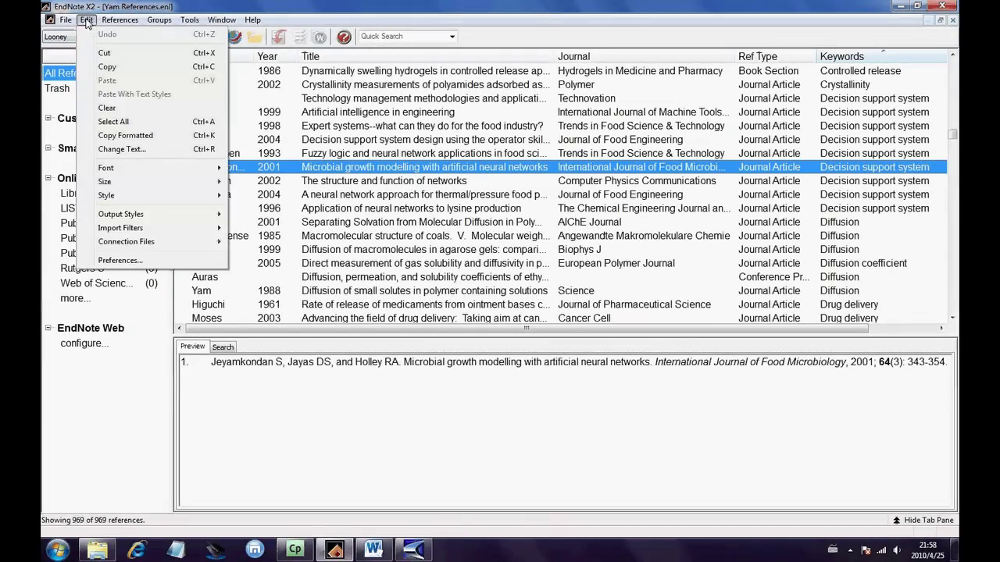
pyautogui.moveTo(131, 221)
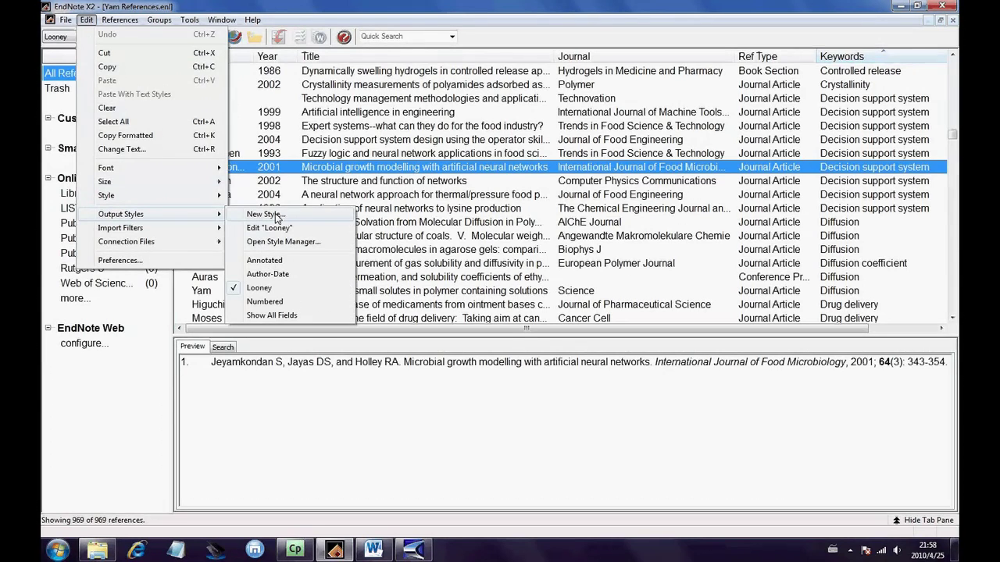
pyautogui.click(266, 214)
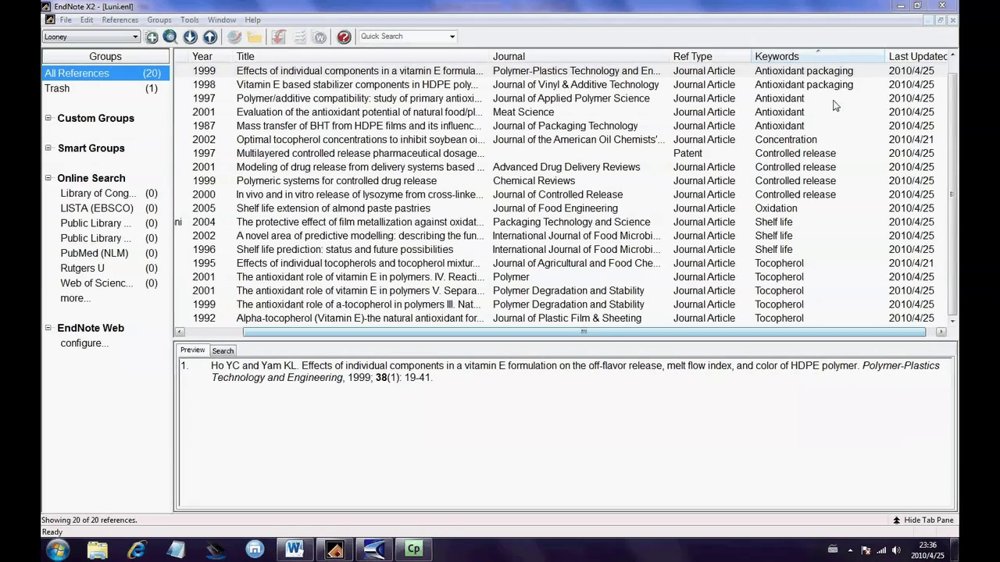
# Step: Preview the 2001 vitamin E in polymers, 1997 controlled release patent and 2002 Optimal tocopherol references
pyautogui.click(803, 276)
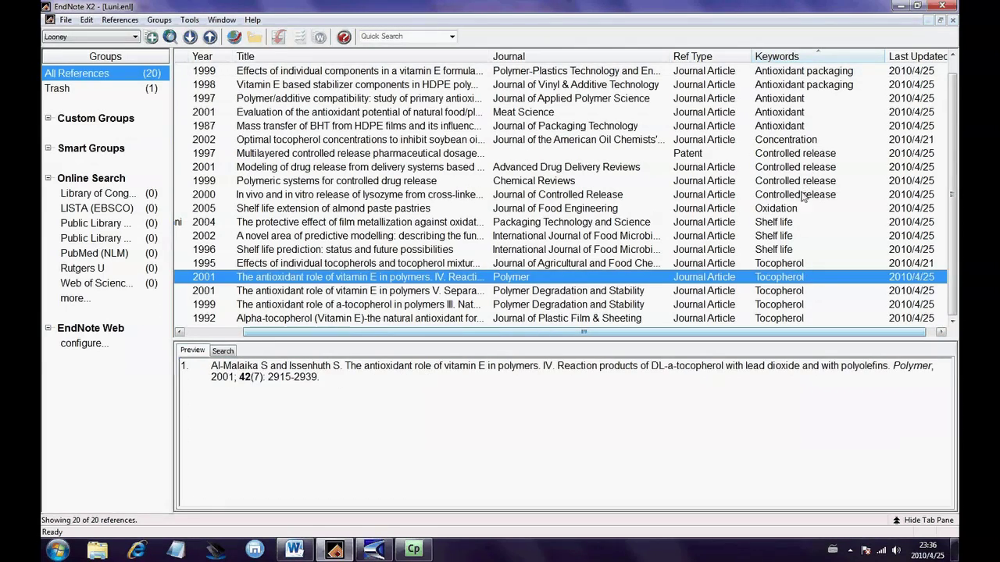
pyautogui.click(805, 155)
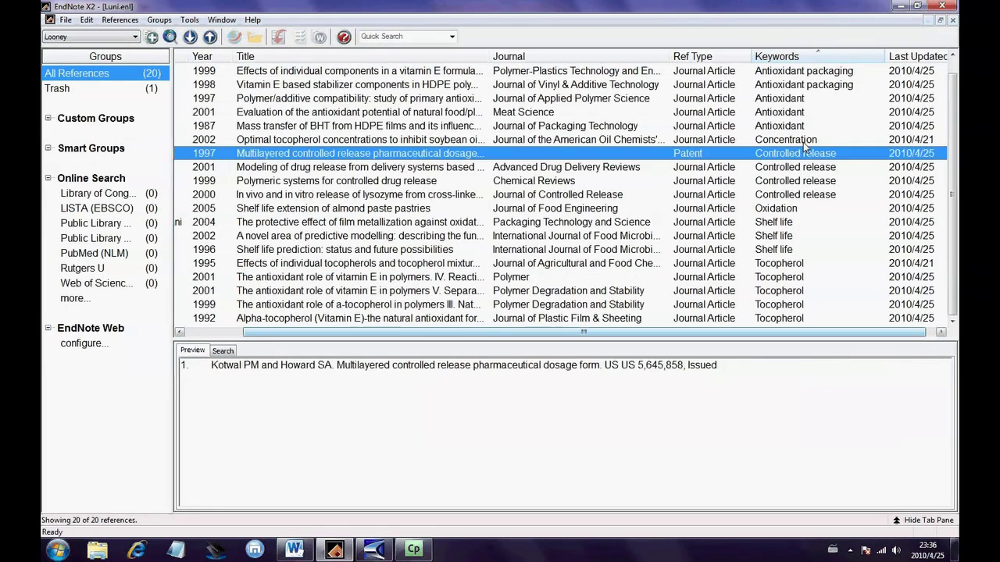
pyautogui.click(806, 141)
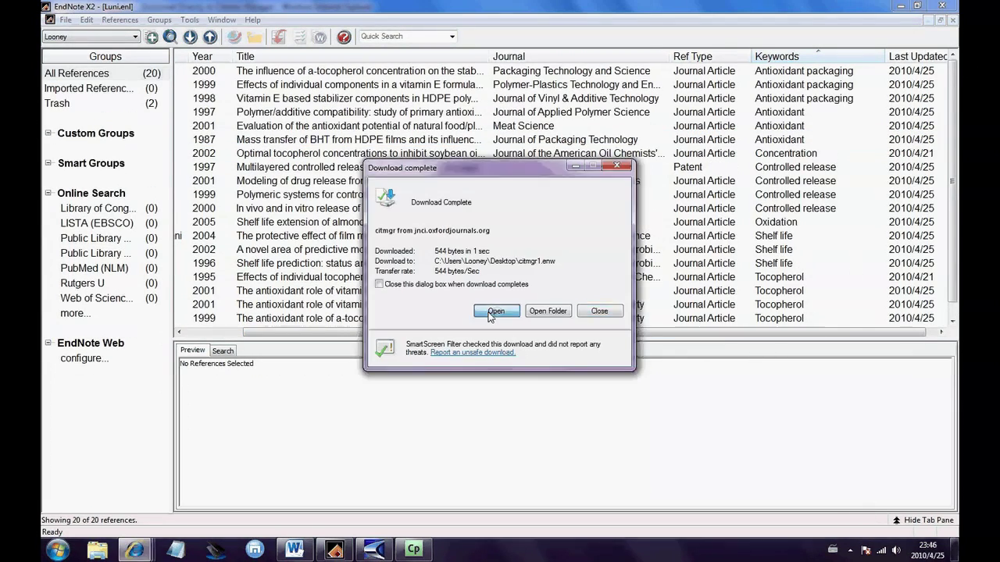
# Step: Import the downloaded 1998 prostate cancer reference and give it the keyword tocopherol
pyautogui.click(495, 311)
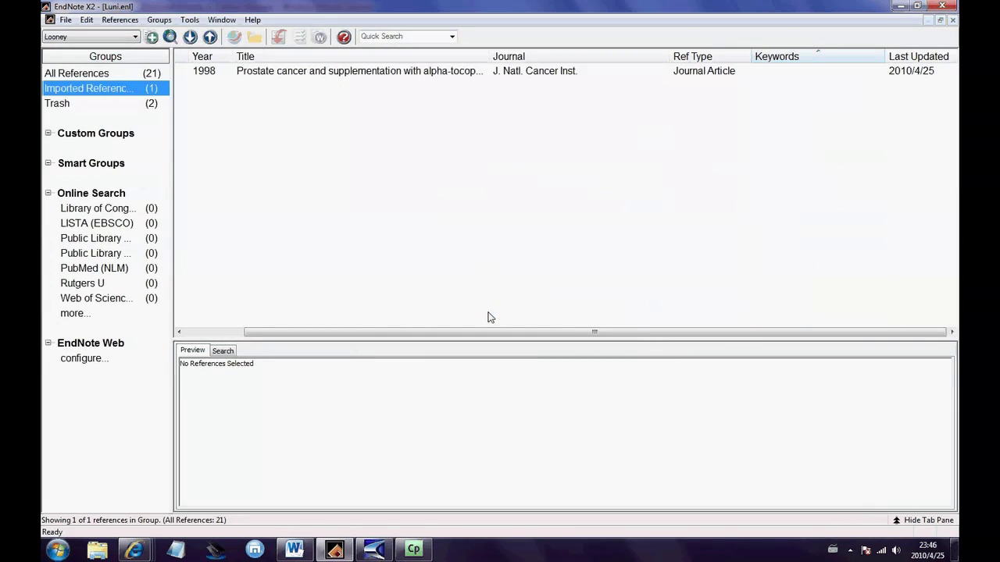
pyautogui.doubleClick(417, 71)
pyautogui.scroll(-7, 242, 430)
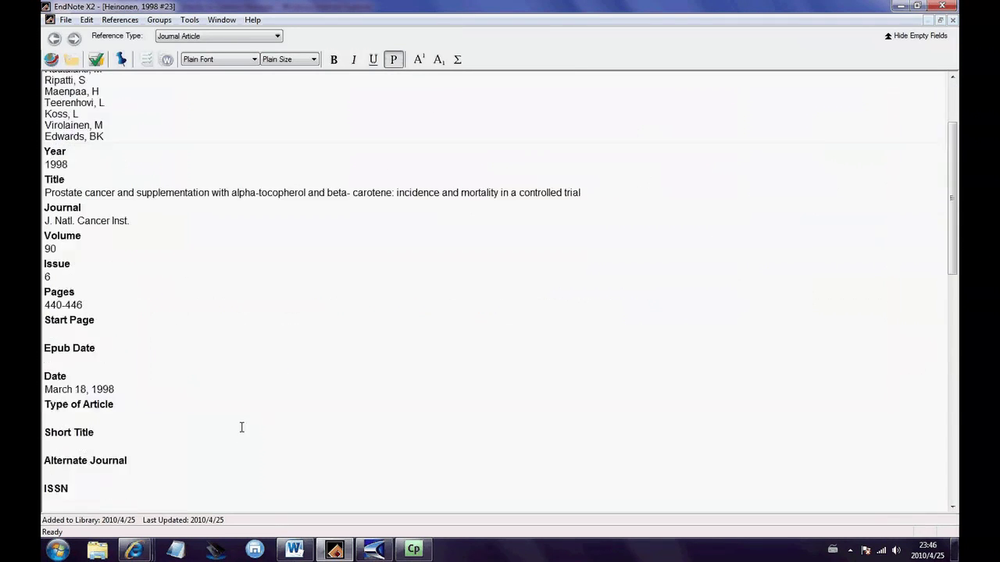
pyautogui.scroll(-4, 265, 368)
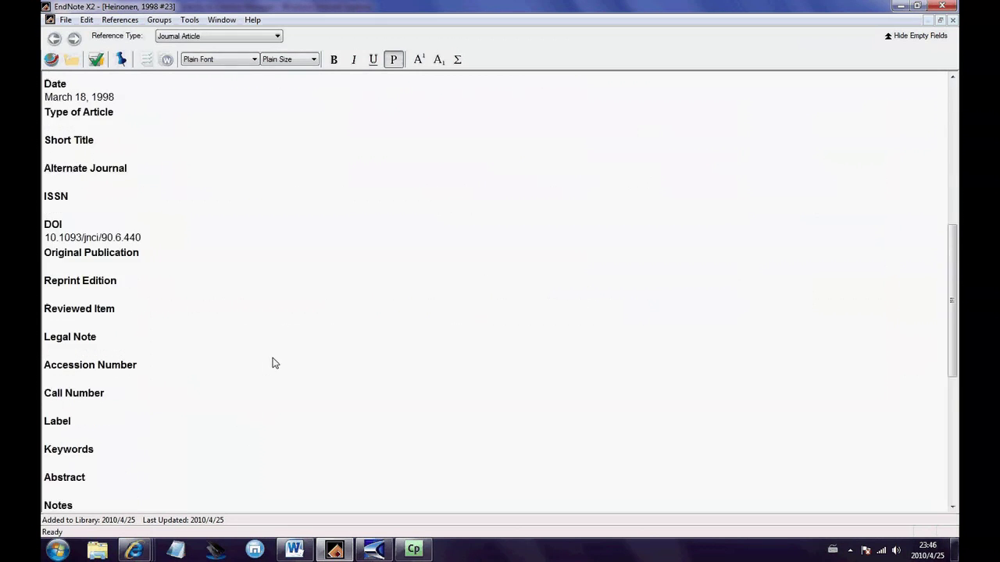
pyautogui.click(104, 390)
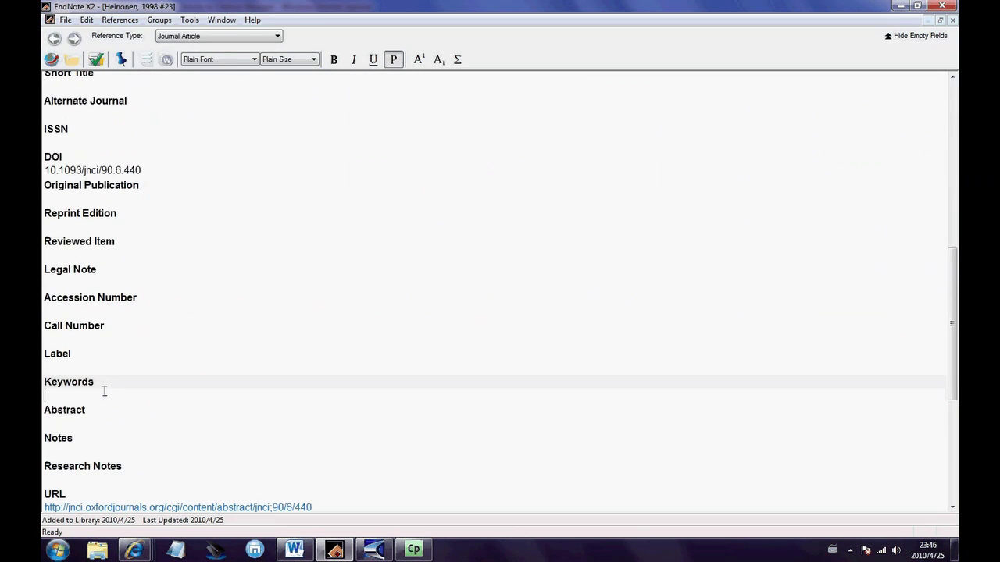
pyautogui.write('to')
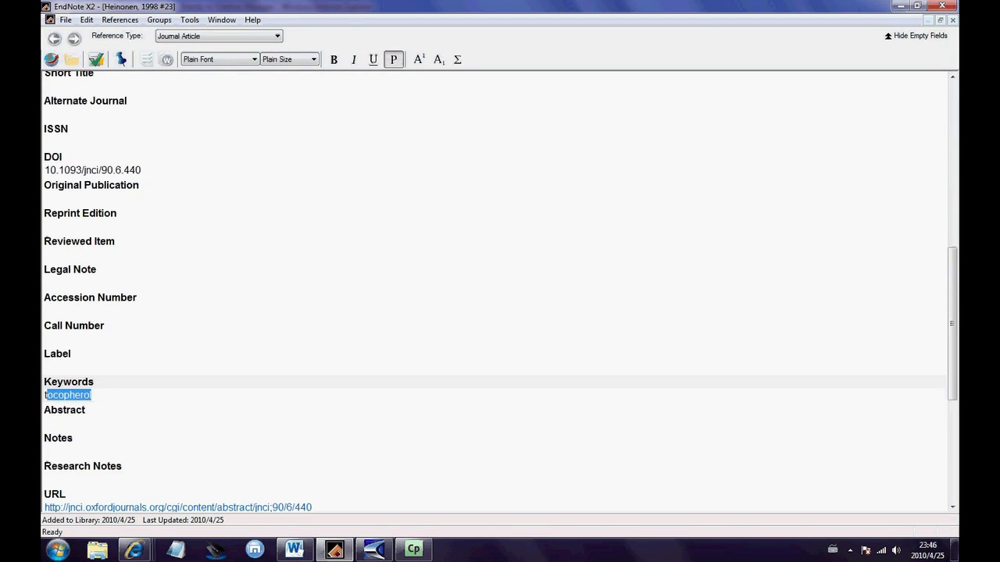
pyautogui.write('copherol')
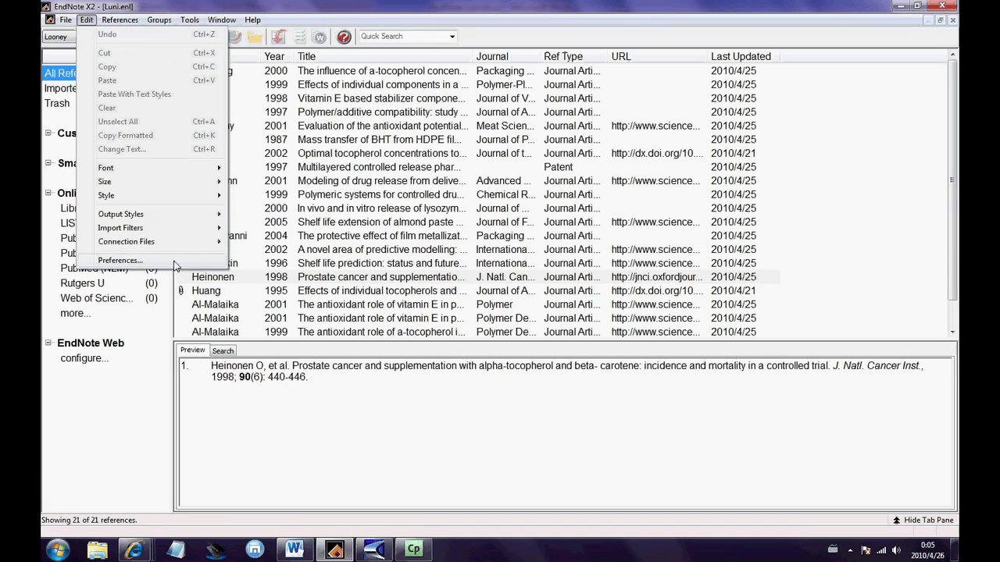
# Step: Set Display Fields column 7 to Keywords instead of URL in the preferences
pyautogui.click(175, 265)
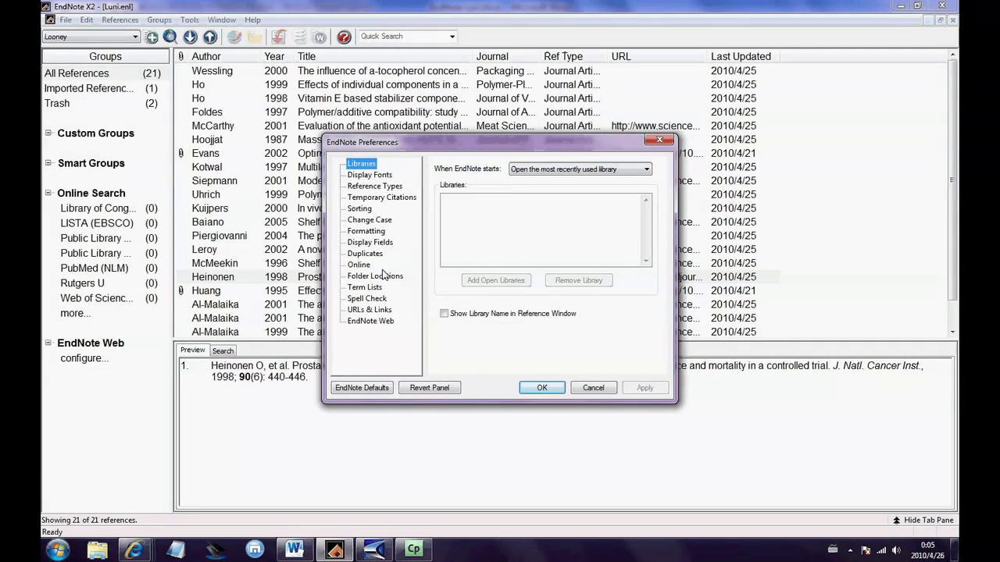
pyautogui.click(371, 242)
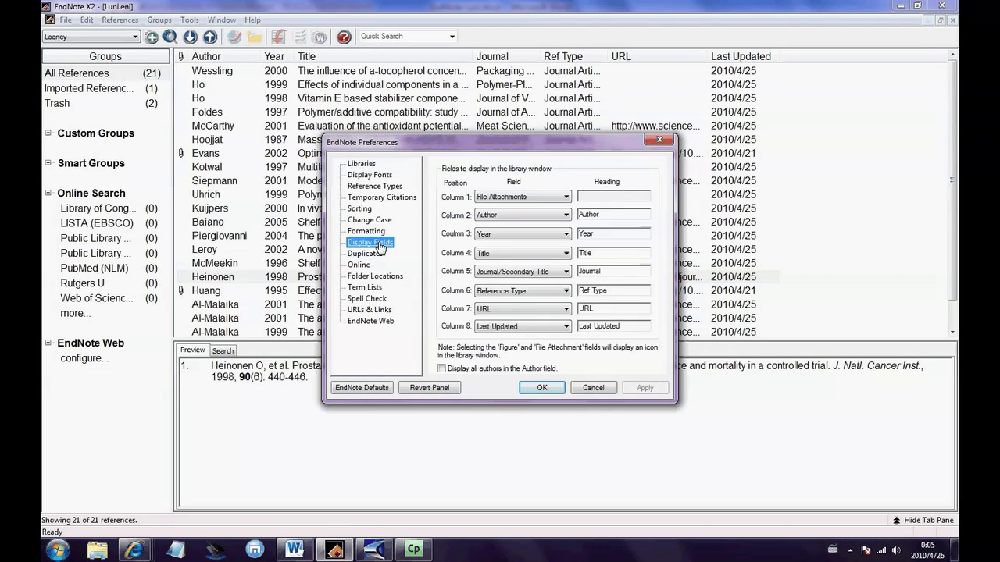
pyautogui.click(549, 307)
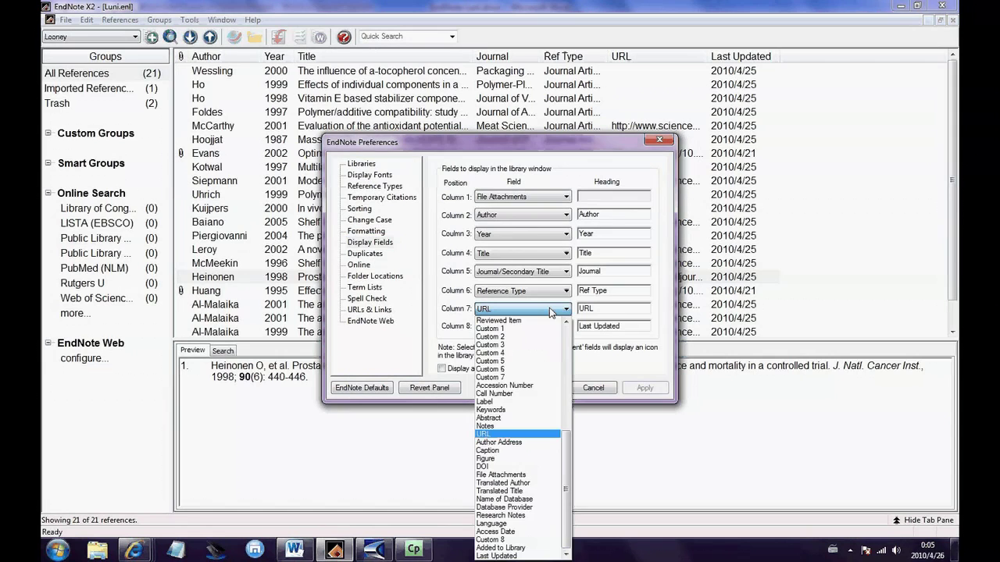
pyautogui.click(515, 410)
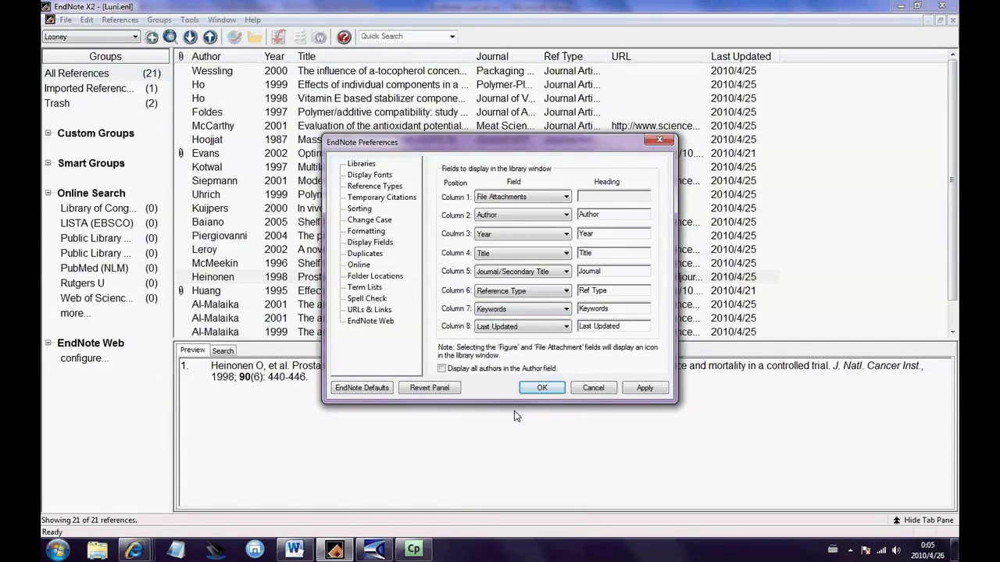
pyautogui.click(552, 389)
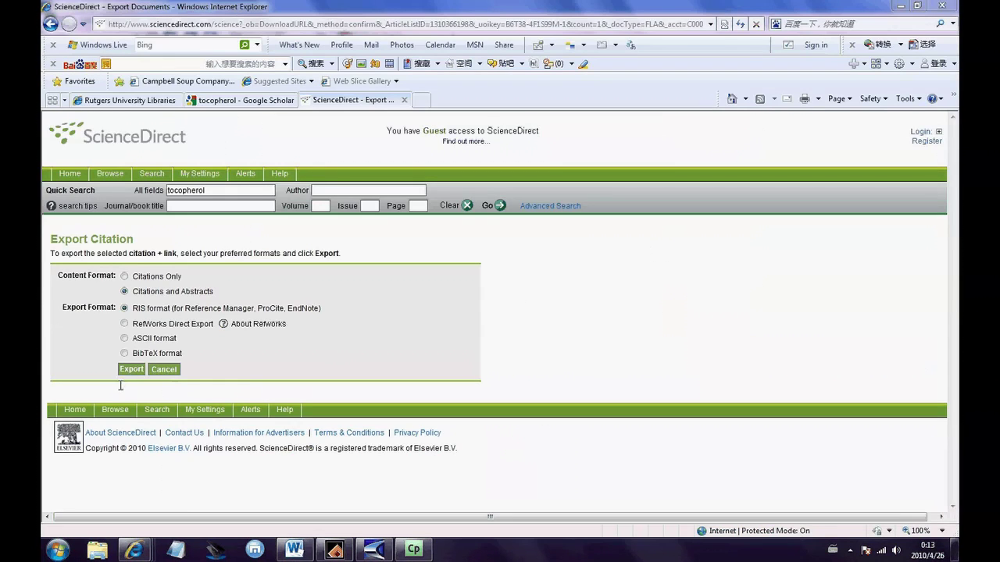
# Step: Import the 2005 Cyp3a reference from ScienceDirect and replace [alpha] in its title with α
pyautogui.click(130, 370)
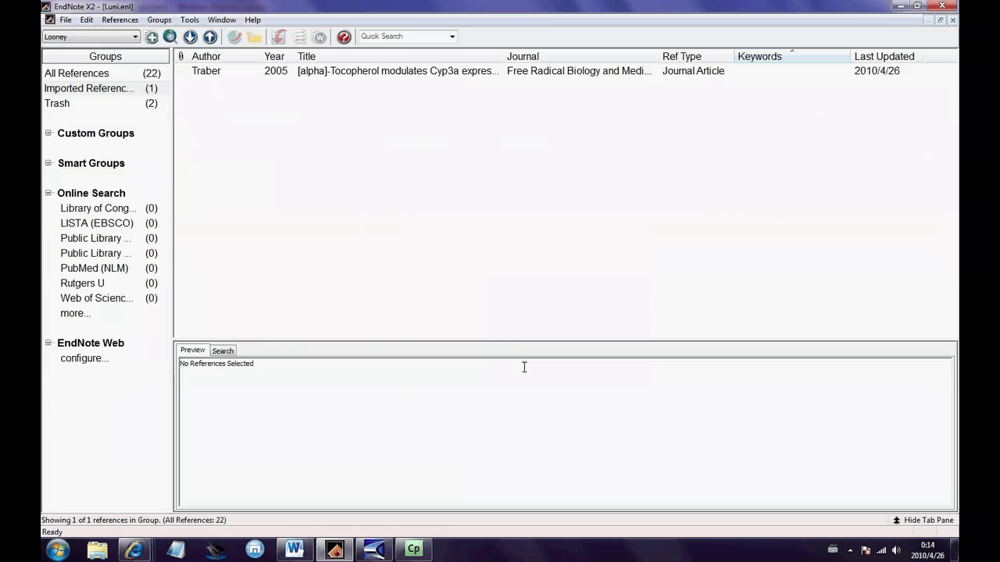
pyautogui.doubleClick(440, 72)
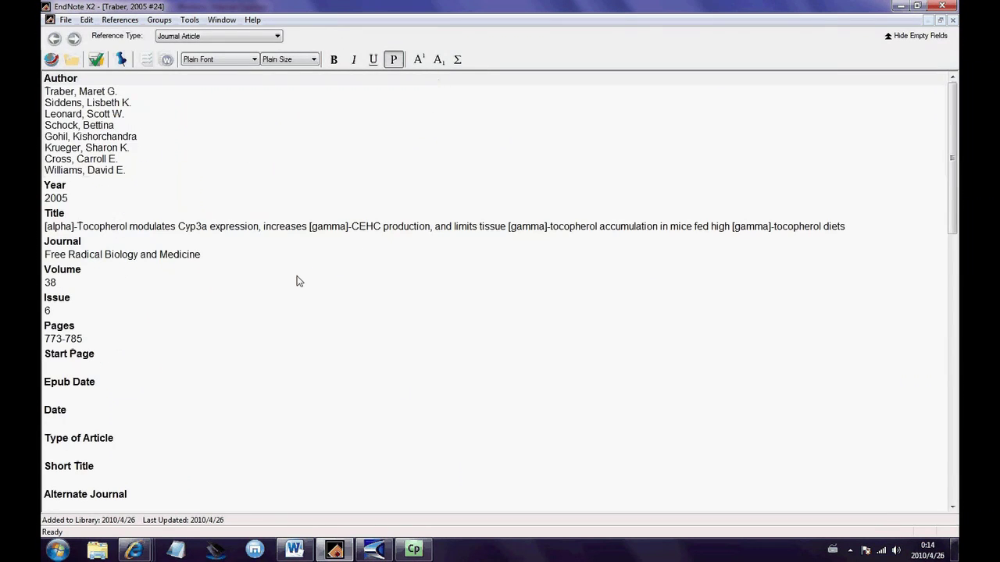
pyautogui.click(68, 226)
pyautogui.moveTo(73, 227); pyautogui.dragTo(45, 227)
pyautogui.write('α')
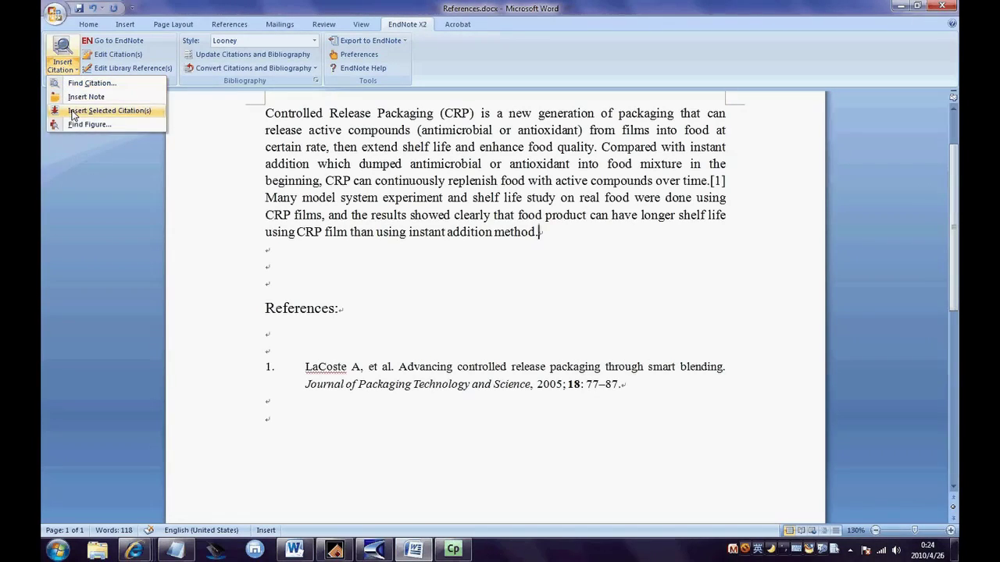
# Step: Cite the Traber 2005 reference in Word, then select its α-Tocopherol, γ-CEHC and γ-tocopherol terms
pyautogui.click(71, 109)
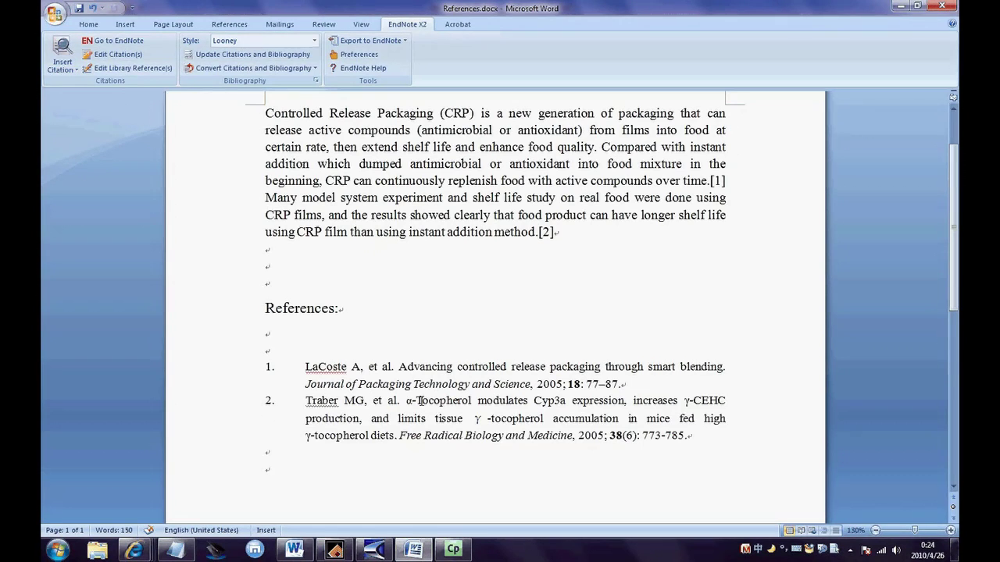
pyautogui.moveTo(406, 401); pyautogui.dragTo(469, 400)
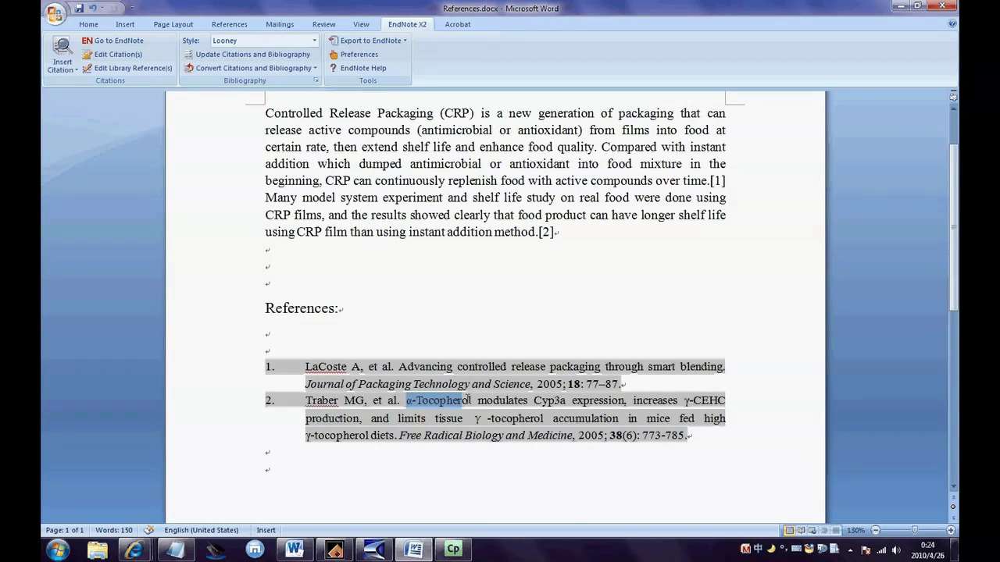
pyautogui.moveTo(684, 401); pyautogui.dragTo(726, 402)
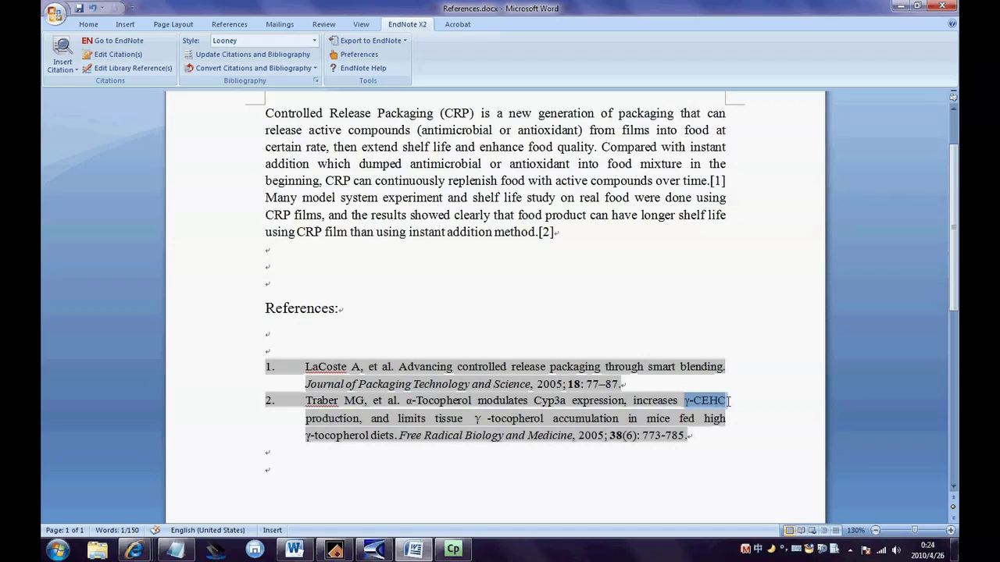
pyautogui.moveTo(306, 435); pyautogui.dragTo(360, 435)
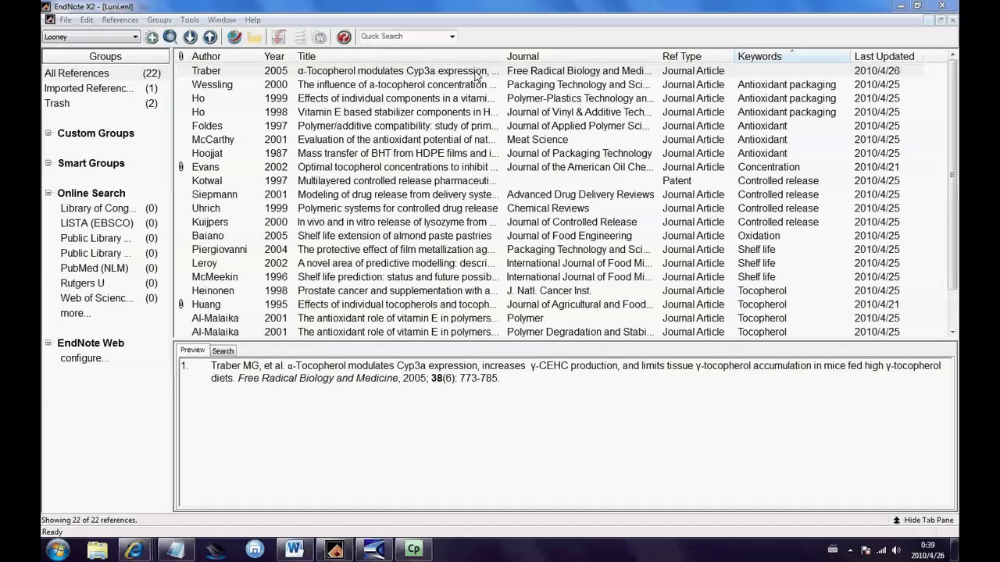
# Step: Give the Traber 2005 reference the keyword tocopherol and replace its DOI note with 'Critical Paper'
pyautogui.doubleClick(477, 72)
pyautogui.scroll(-8, 467, 131)
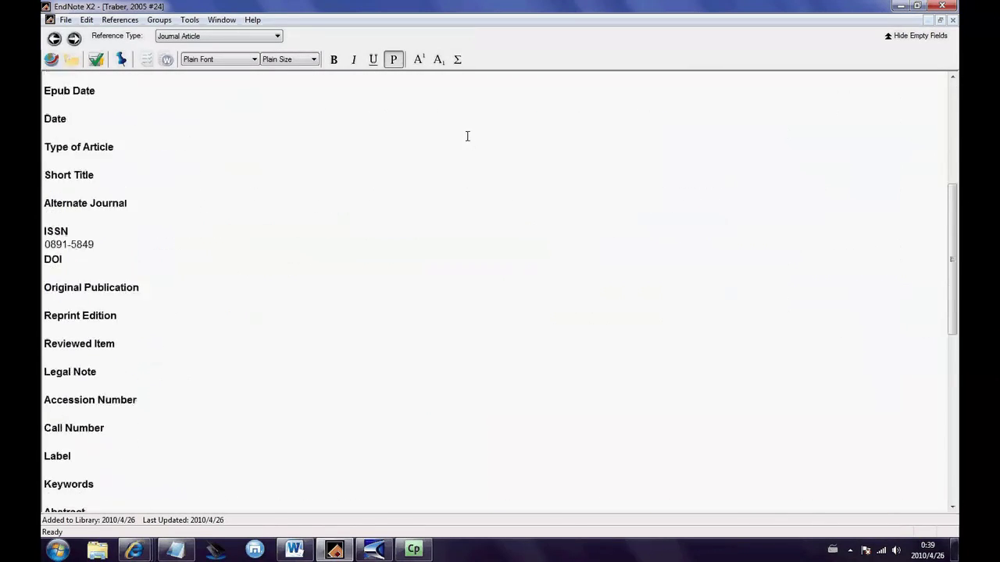
pyautogui.scroll(-3, 467, 137)
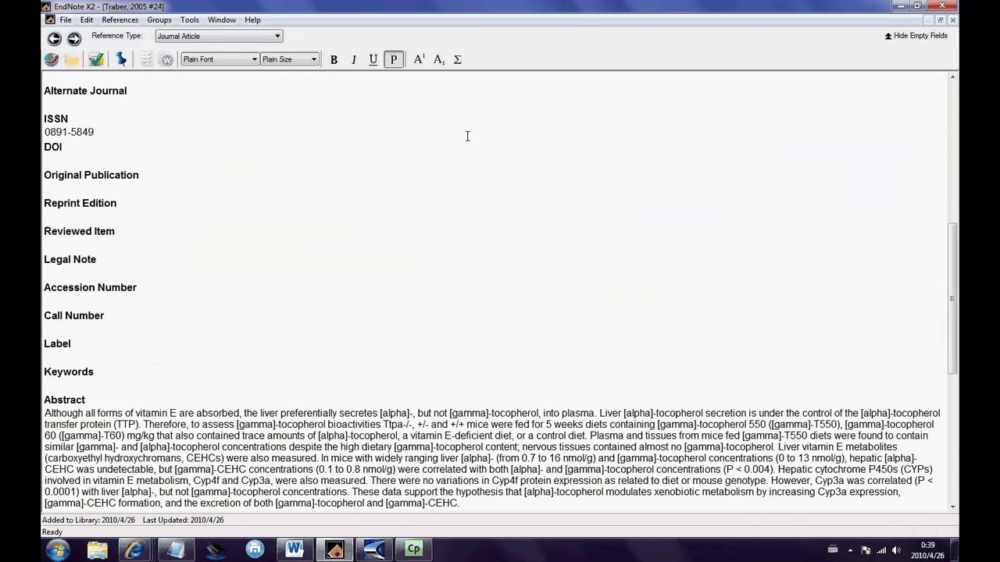
pyautogui.scroll(-5, 467, 136)
pyautogui.click(160, 90)
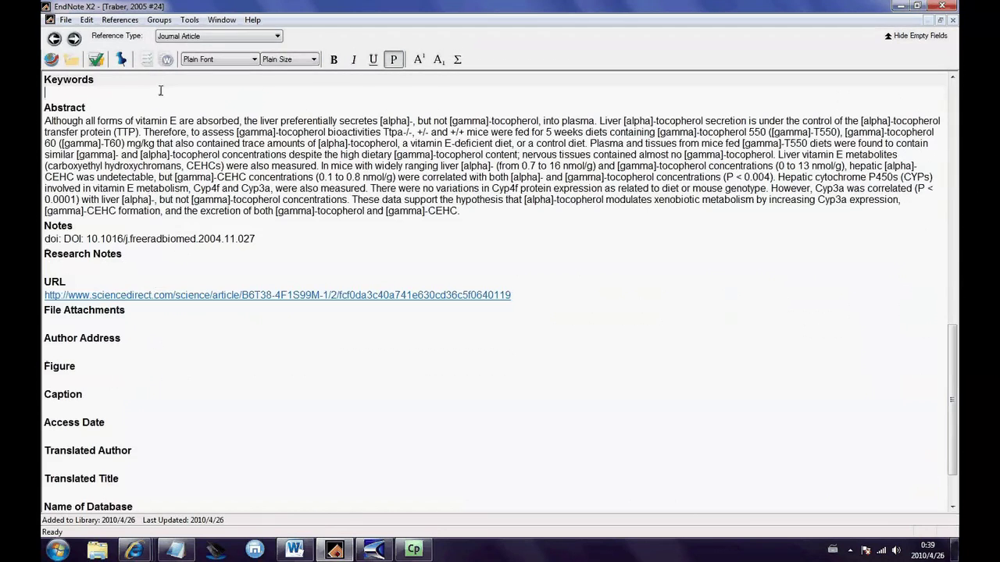
pyautogui.write('toco')
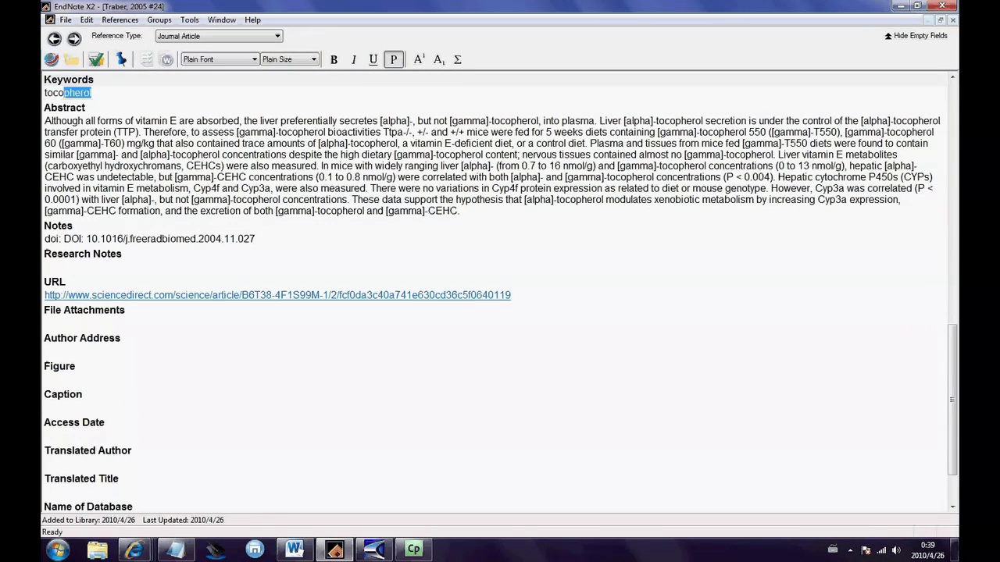
pyautogui.moveTo(256, 239); pyautogui.dragTo(43, 258)
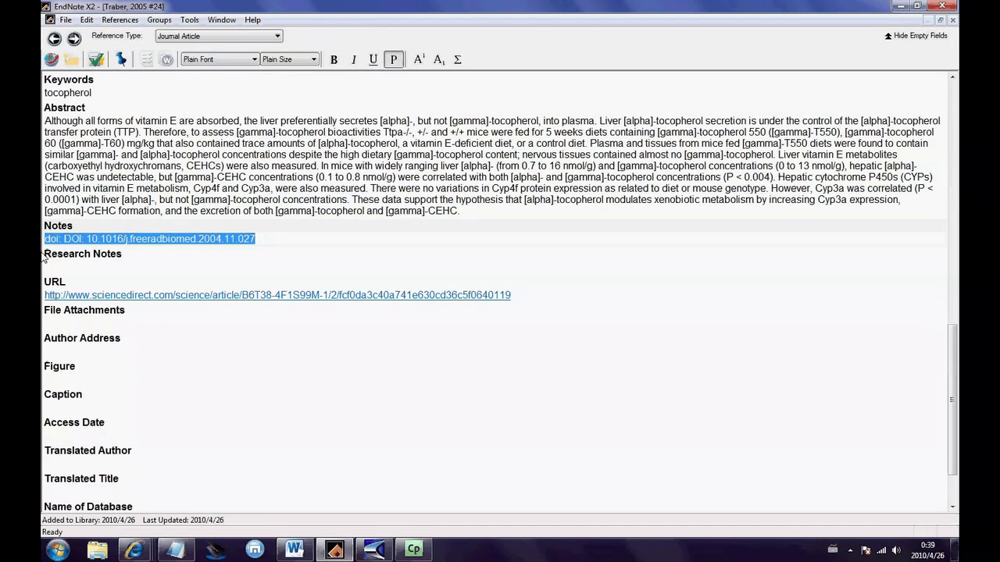
pyautogui.write('Critical')
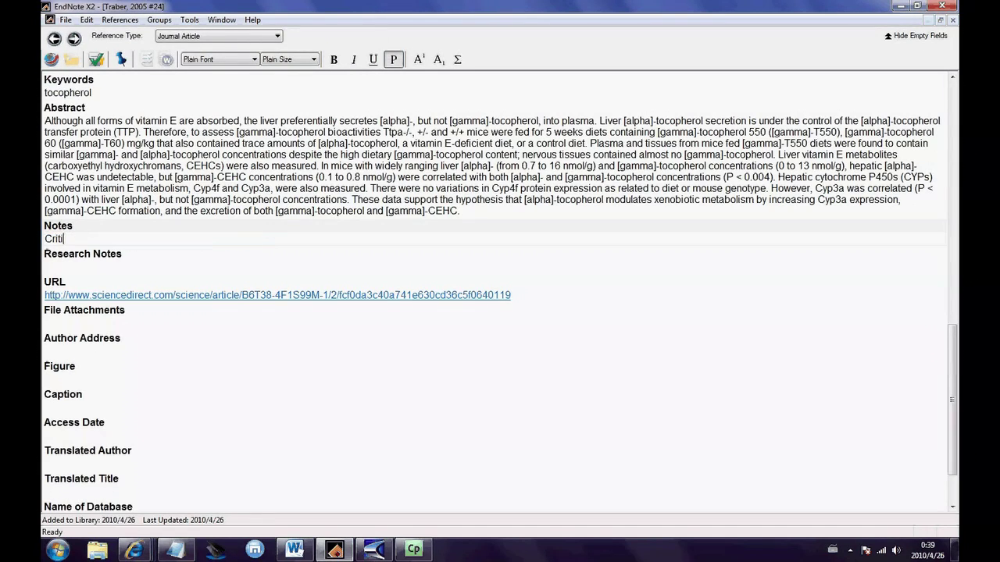
pyautogui.write(' Paper')
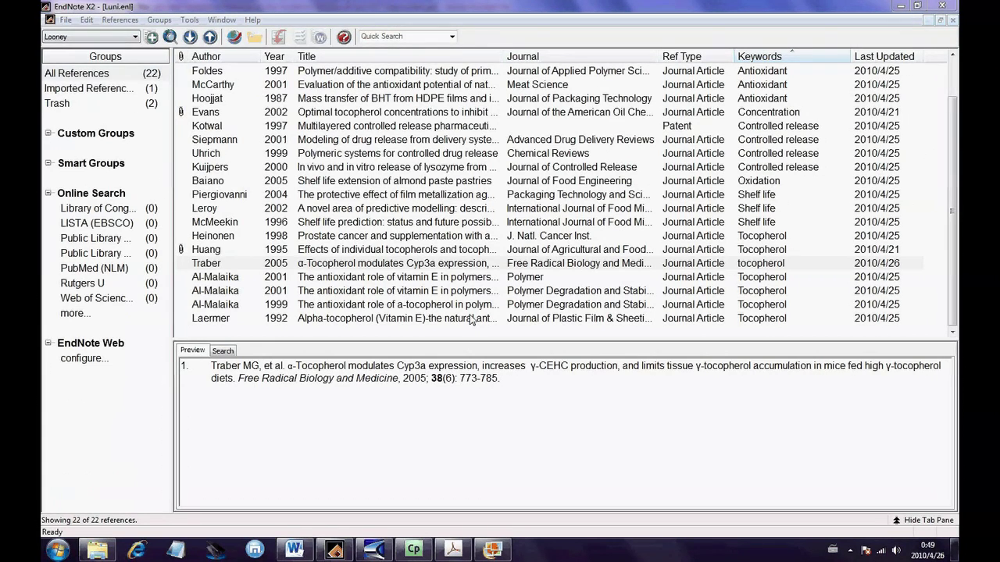
# Step: Review the Huang tocopherol article PDF in Acrobat and the Tocopherol.jpg figure
pyautogui.click(452, 551)
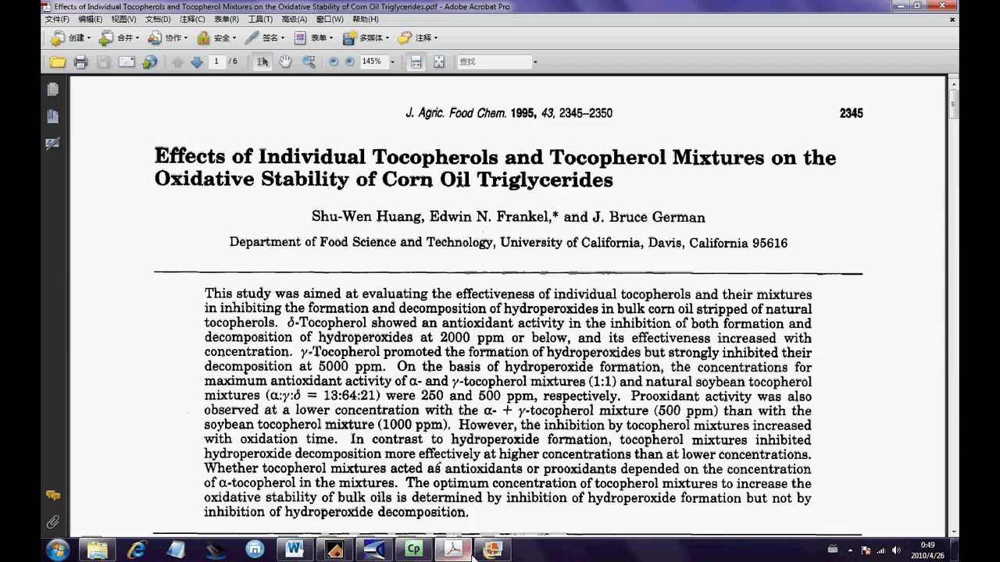
pyautogui.click(492, 549)
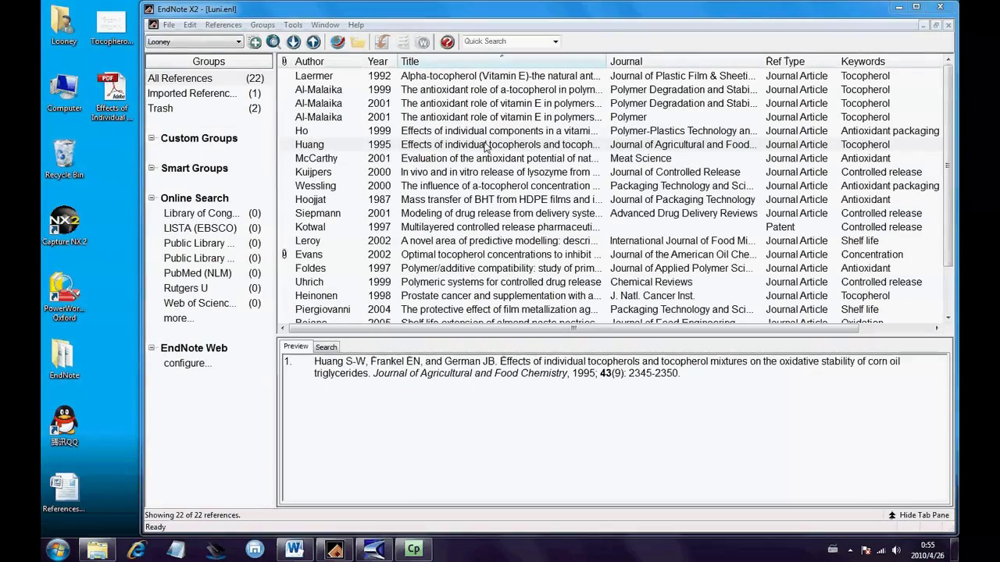
# Step: Attach the desktop article PDF and the tocopherol figure image to the Huang 1995 reference
pyautogui.doubleClick(485, 146)
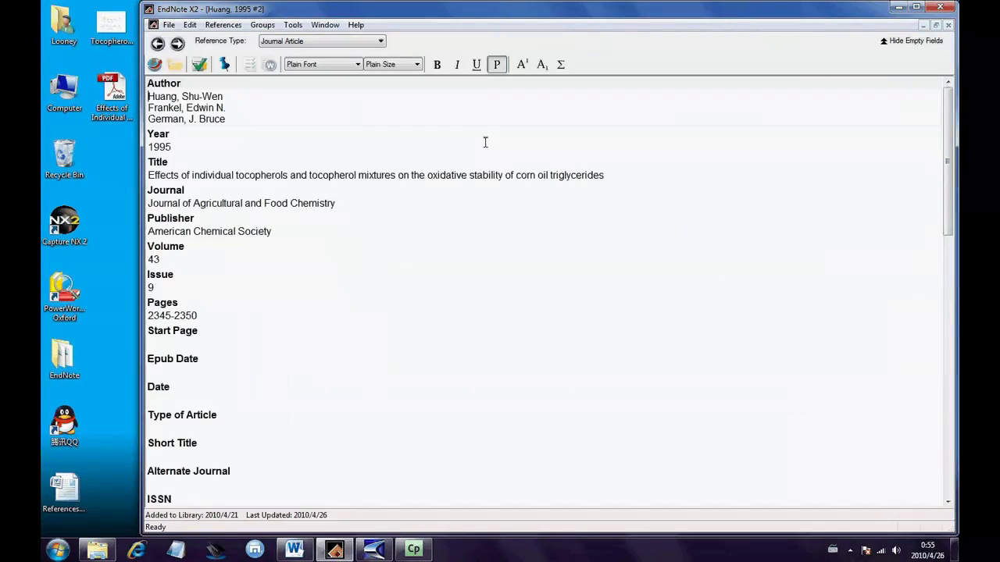
pyautogui.scroll(-15, 427, 258)
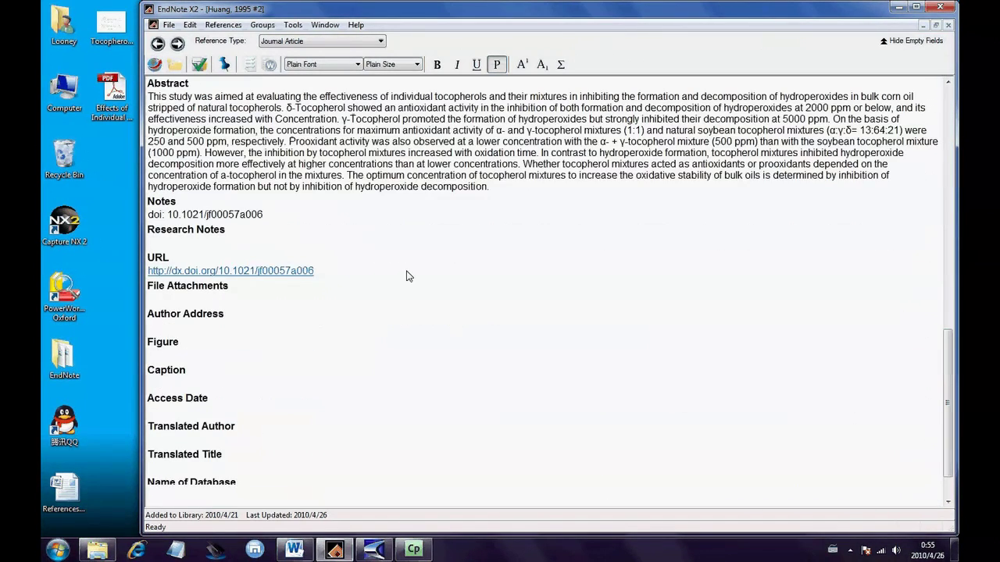
pyautogui.scroll(-2, 406, 275)
pyautogui.moveTo(116, 95); pyautogui.dragTo(178, 247)
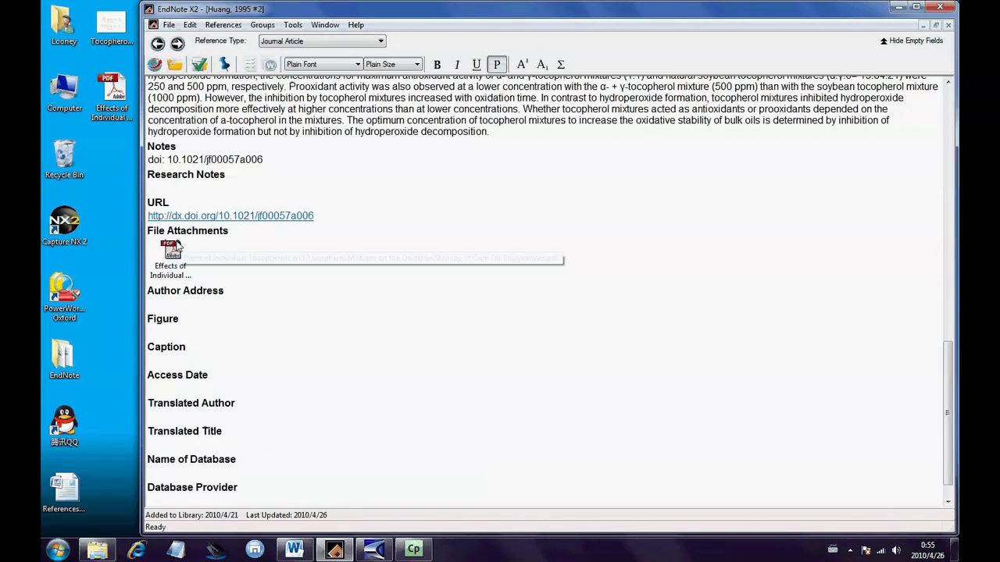
pyautogui.moveTo(176, 247); pyautogui.dragTo(173, 339)
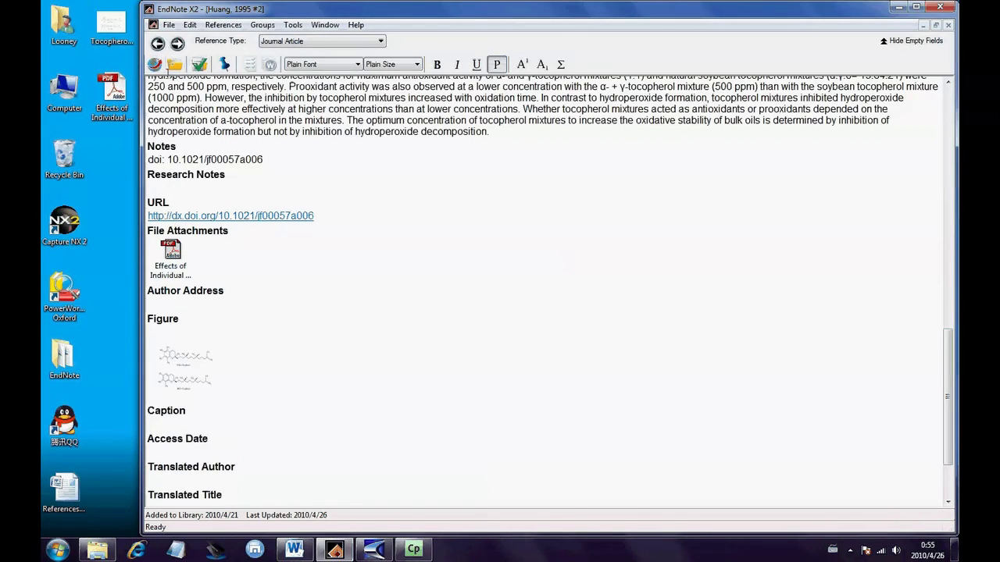
# Step: Save the edited Huang 1995 reference and close its window
pyautogui.click(167, 28)
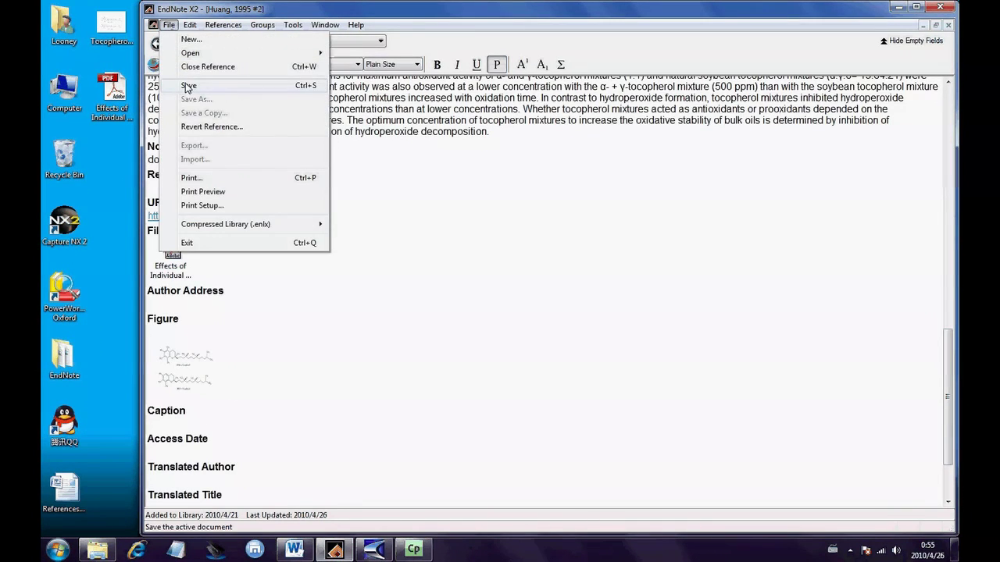
pyautogui.click(186, 83)
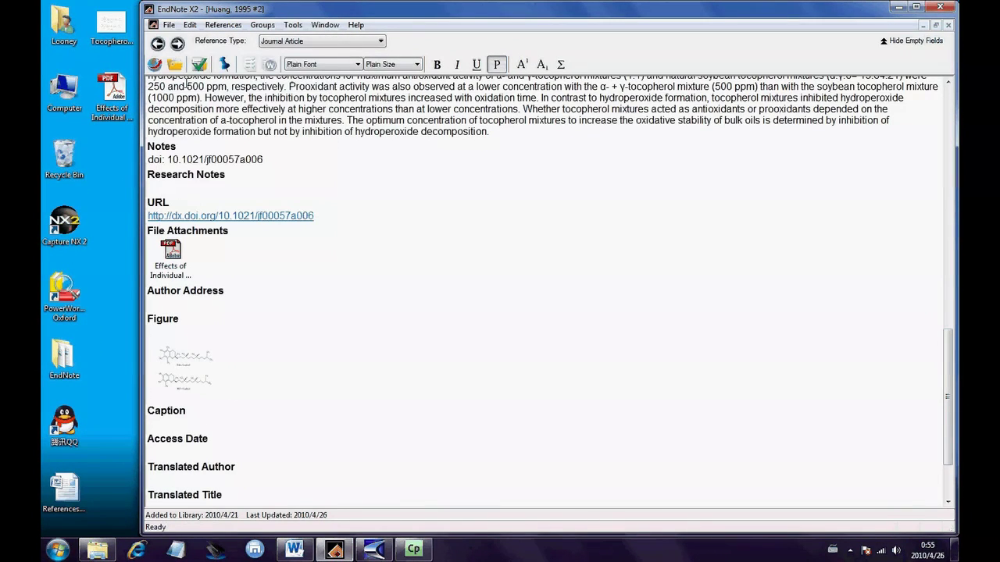
pyautogui.click(948, 25)
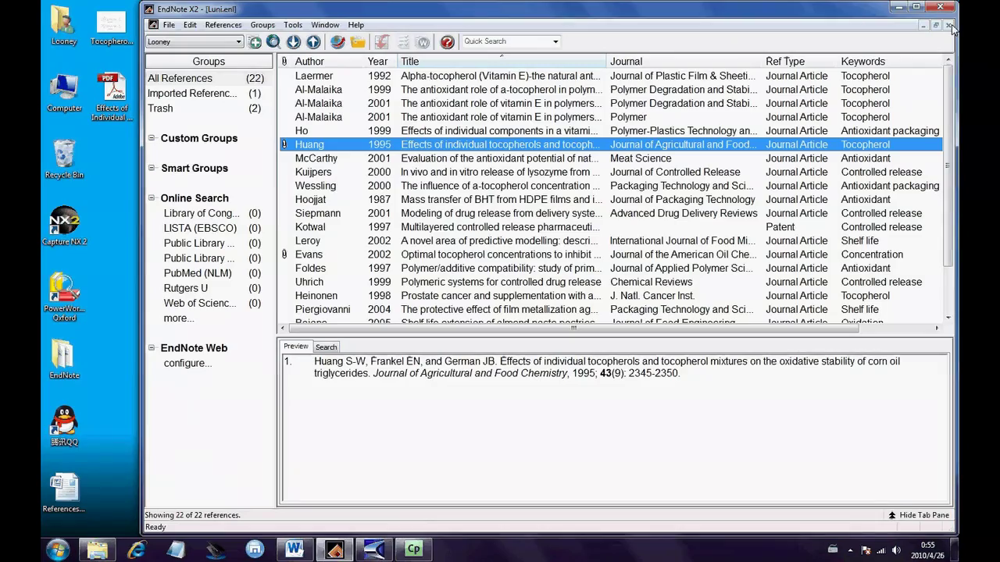
# Step: Bring up the 969-reference Yam References library
pyautogui.click(849, 550)
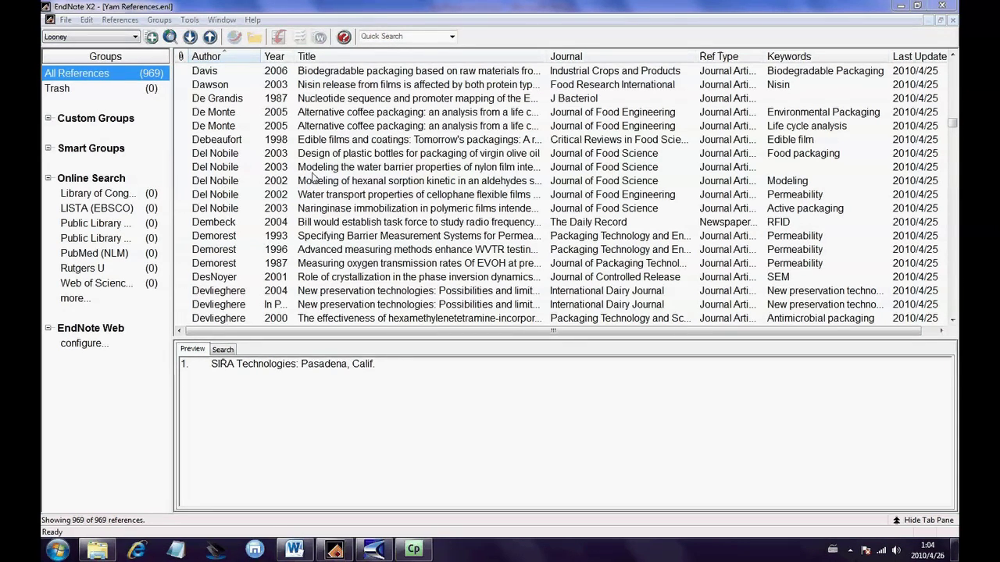
# Step: Sort the references by journal, then by year newest first, and preview the Trafny reference
pyautogui.click(654, 61)
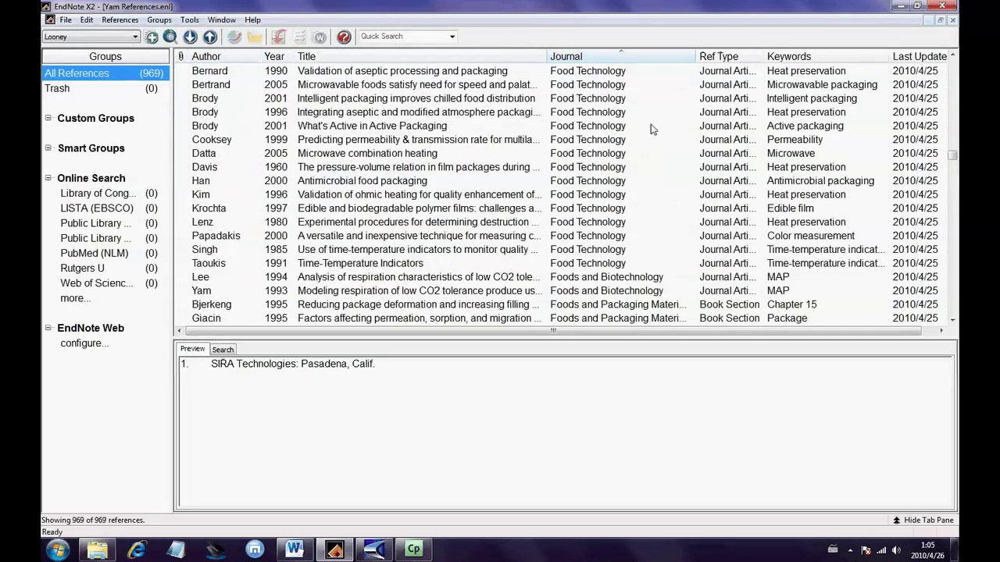
pyautogui.click(274, 56)
pyautogui.moveTo(951, 155); pyautogui.dragTo(950, 182)
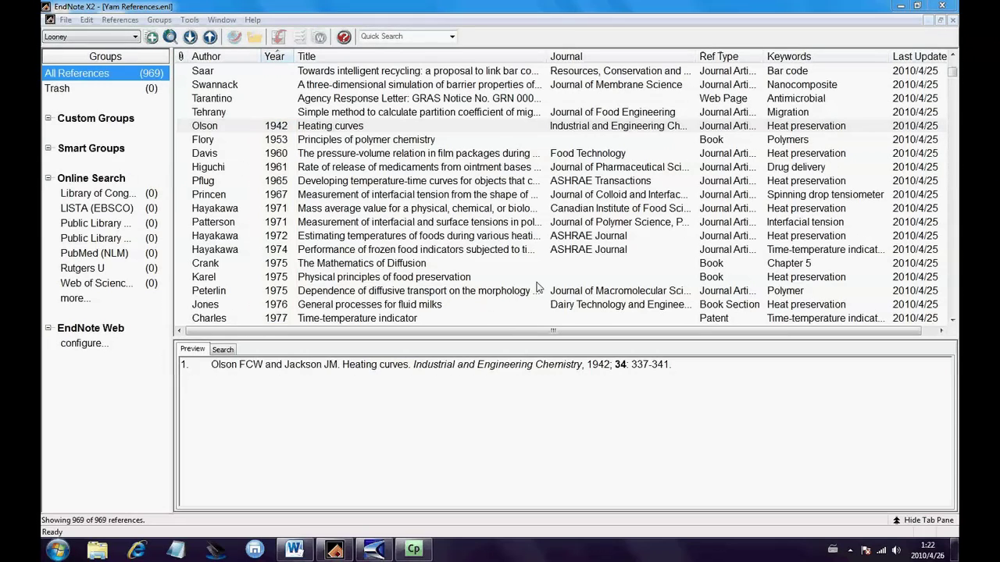
pyautogui.click(275, 56)
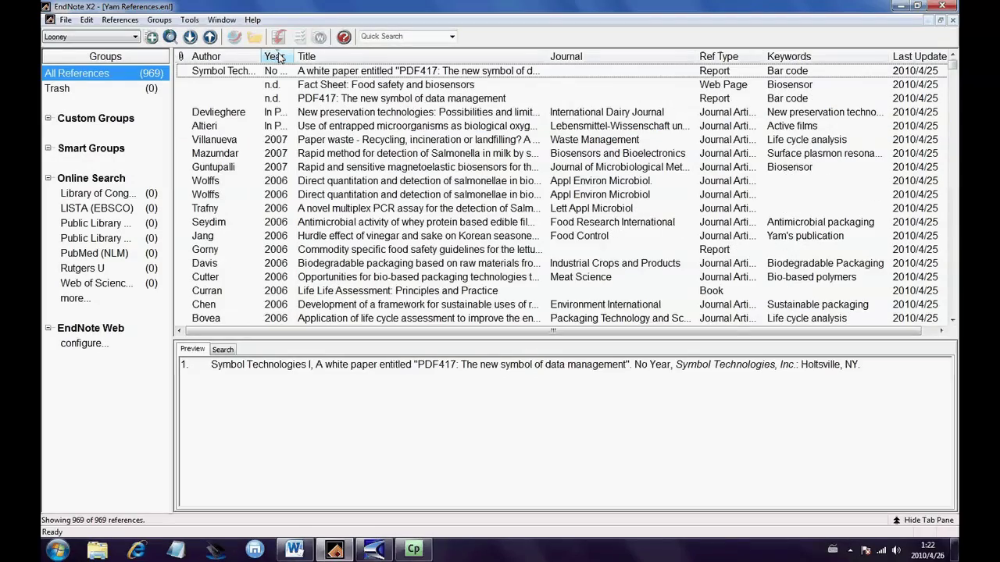
pyautogui.click(277, 209)
pyautogui.scroll(-8, 278, 216)
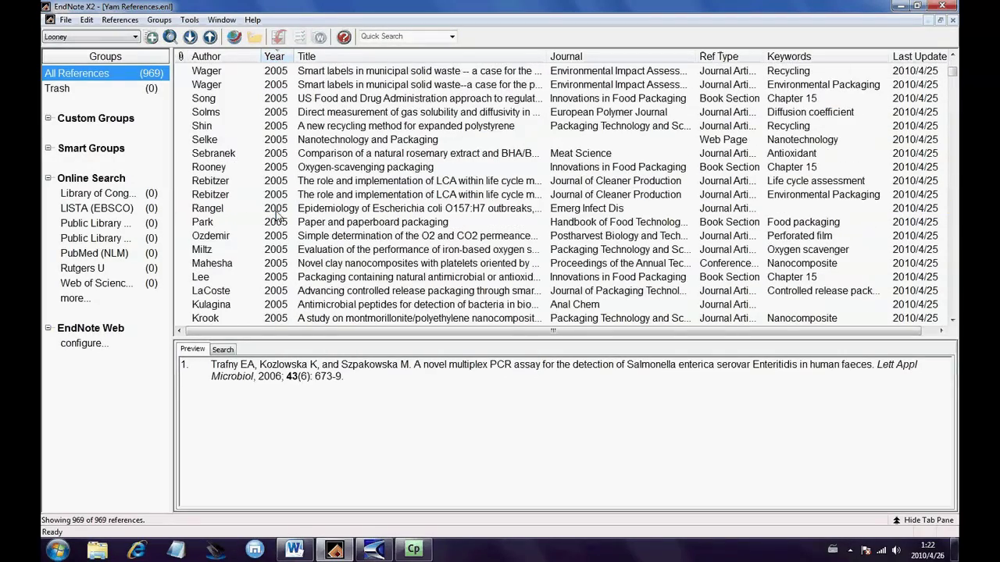
pyautogui.scroll(-15, 277, 216)
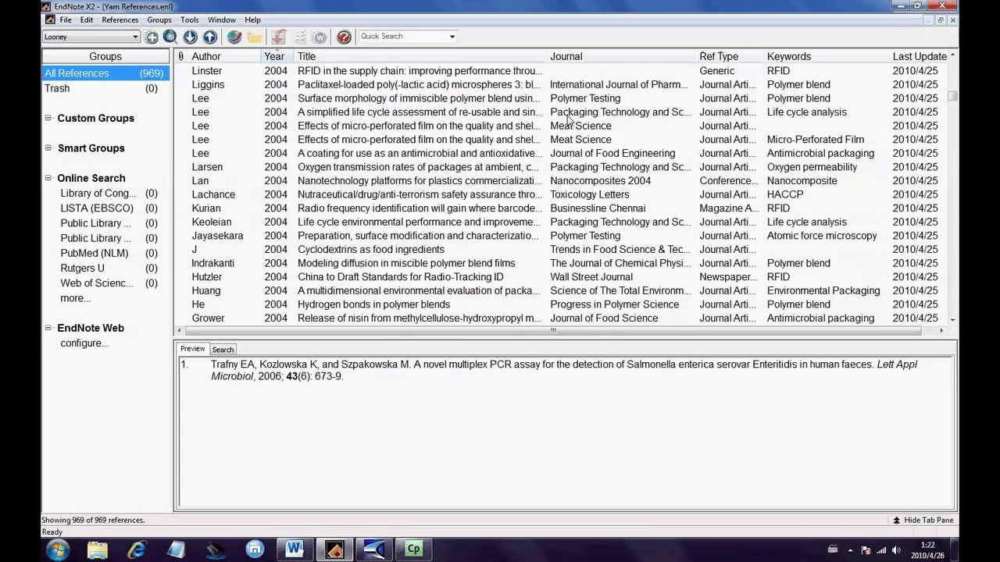
# Step: Re-sort the list by keyword, journal and title, then select the Martins reference
pyautogui.click(790, 61)
pyautogui.moveTo(800, 59); pyautogui.dragTo(803, 61)
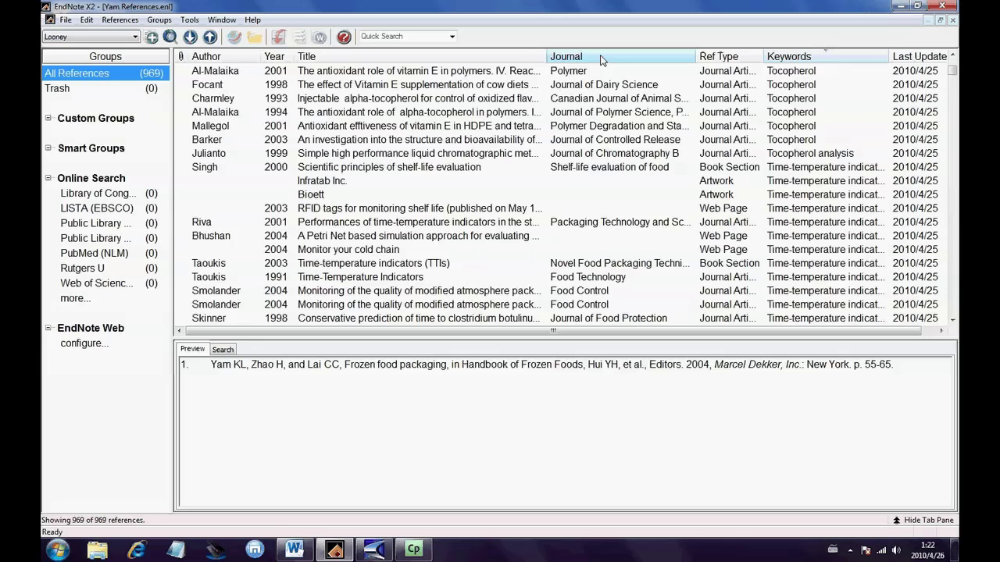
pyautogui.click(601, 59)
pyautogui.click(601, 59)
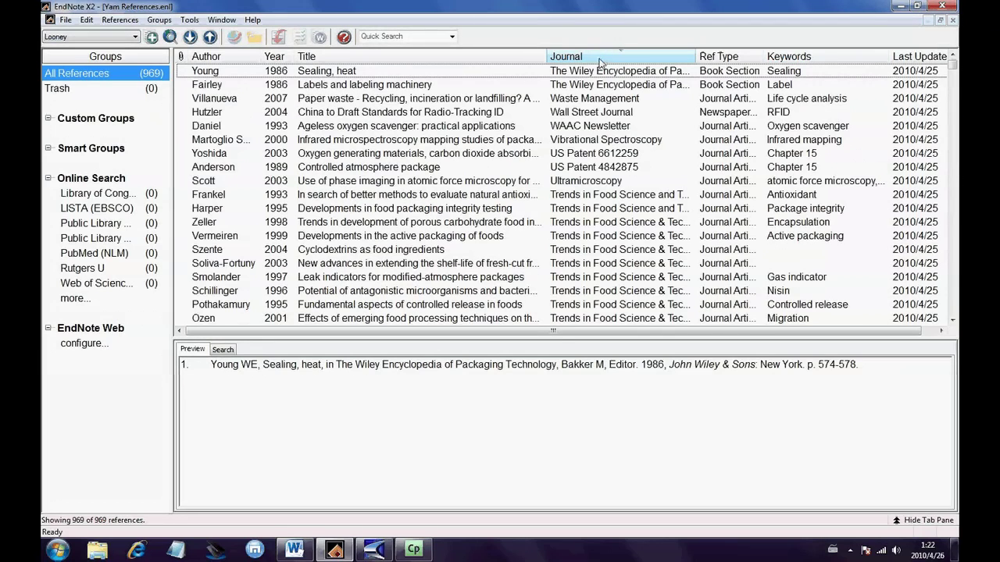
pyautogui.click(394, 60)
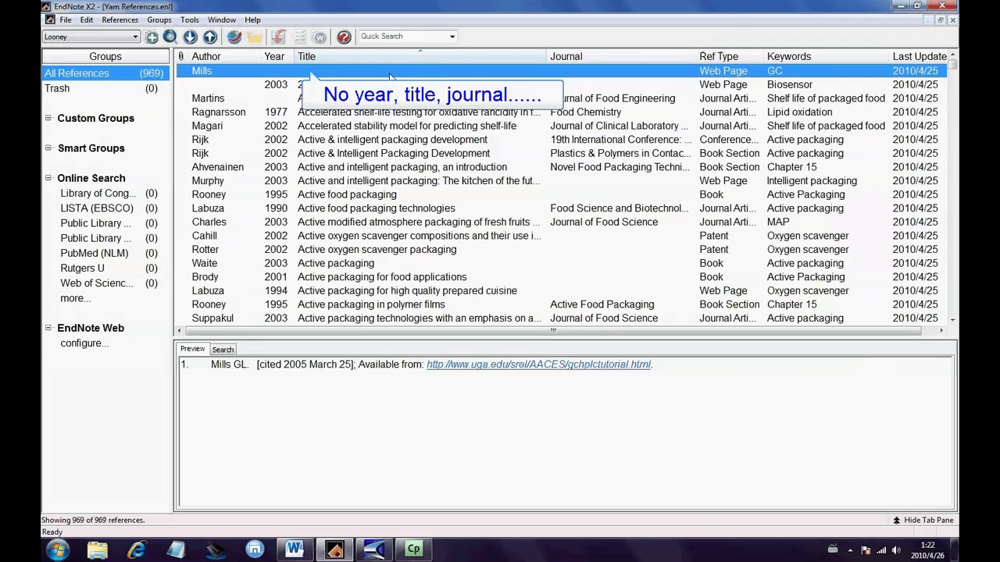
pyautogui.click(279, 100)
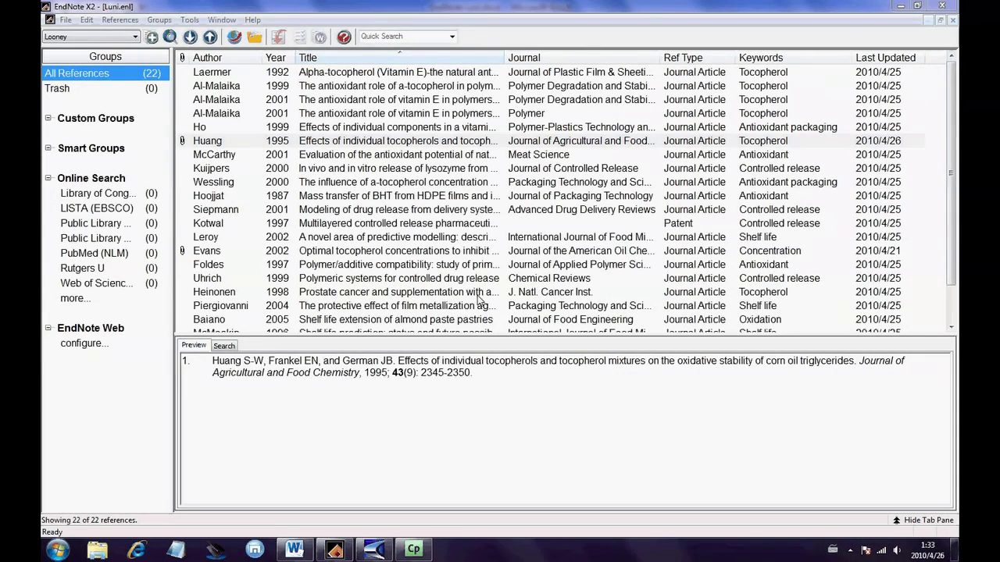
# Step: Open the Huang 1995 reference's web link in Internet Explorer with Open Link
pyautogui.click(405, 142)
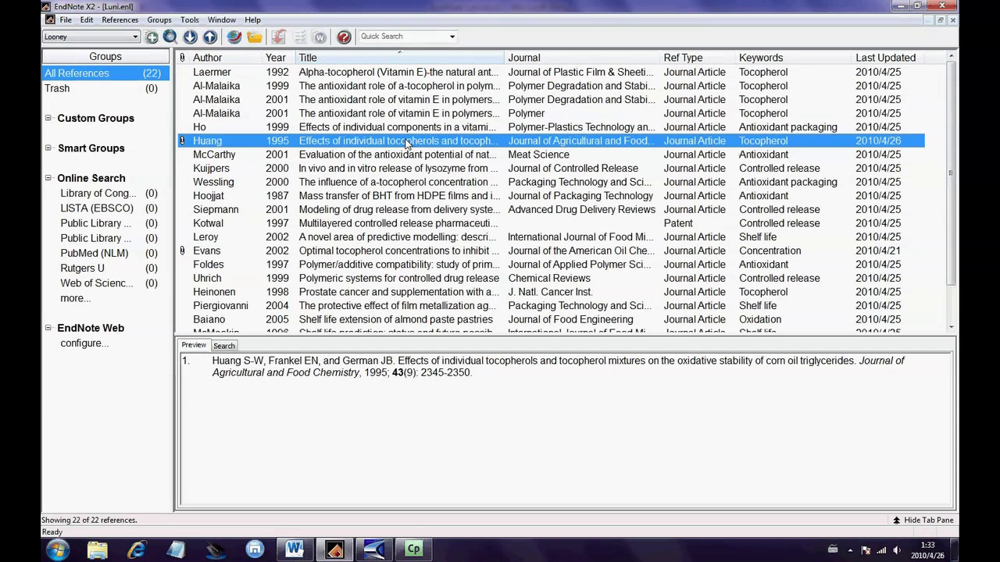
pyautogui.click(236, 38)
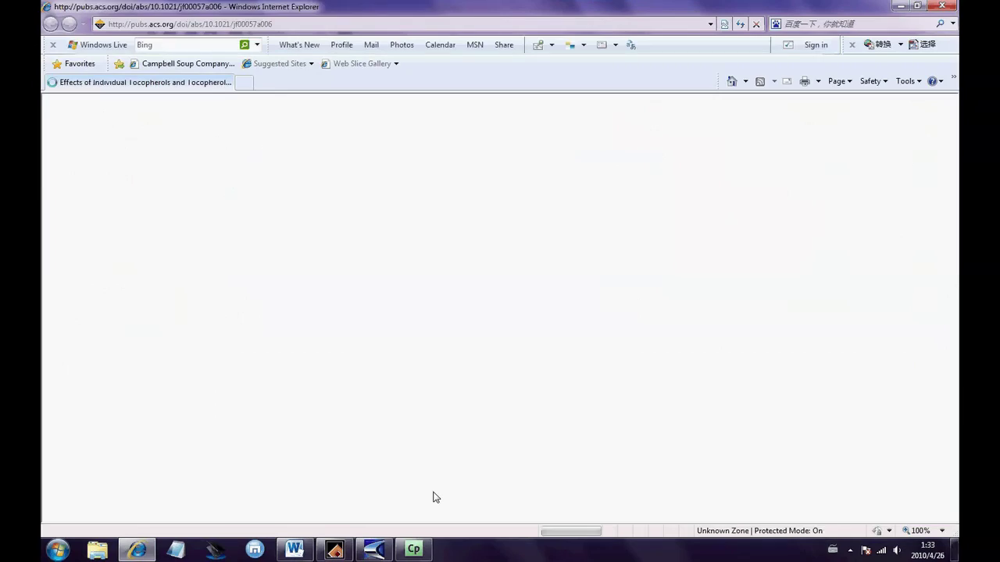
# Step: Scroll down the loaded ACS article page, then return to the EndNote library
pyautogui.scroll(-10, 426, 469)
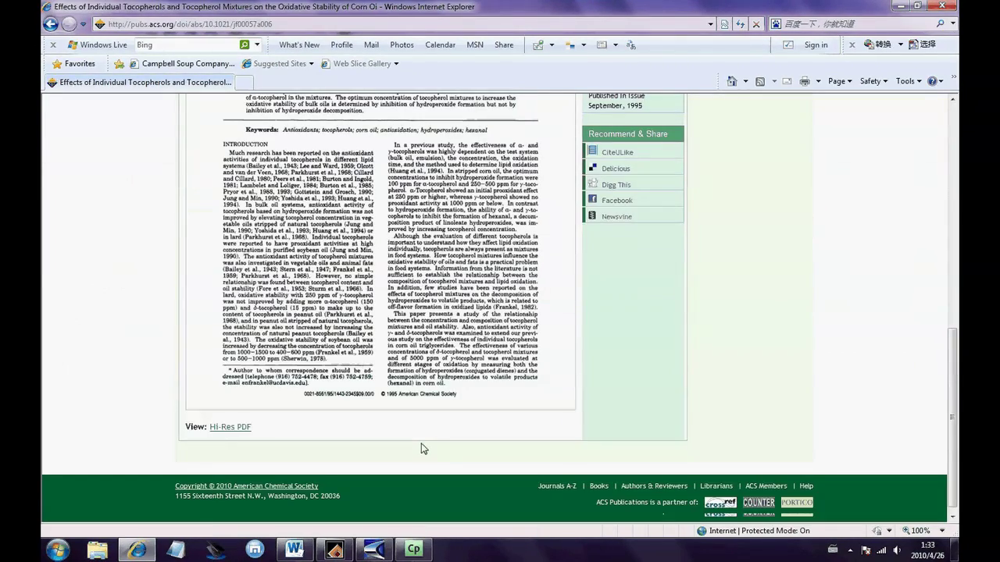
pyautogui.hotkey('alt', 'Tab')
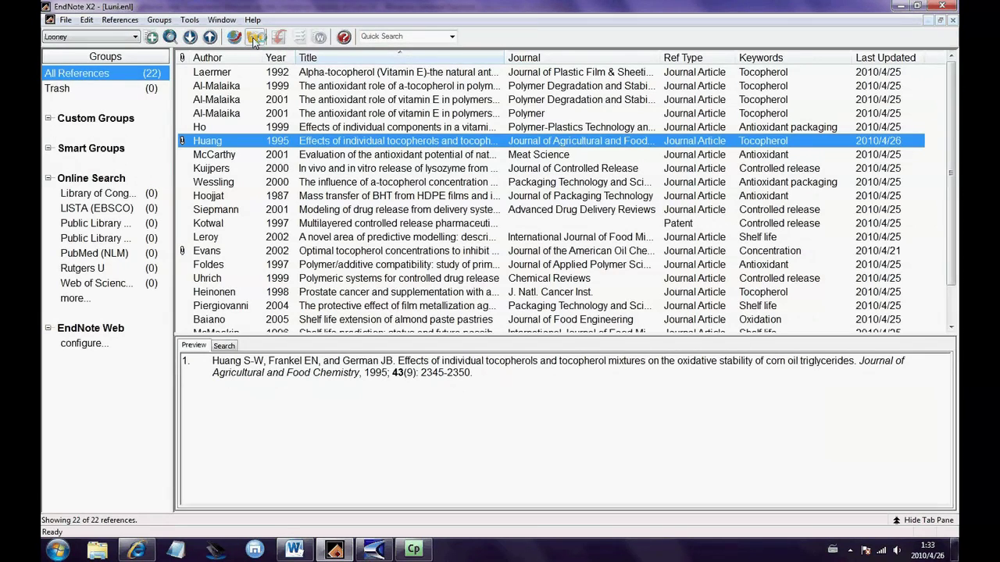
# Step: Launch the Huang 1995 attached PDF in Adobe Acrobat with Open File
pyautogui.click(255, 41)
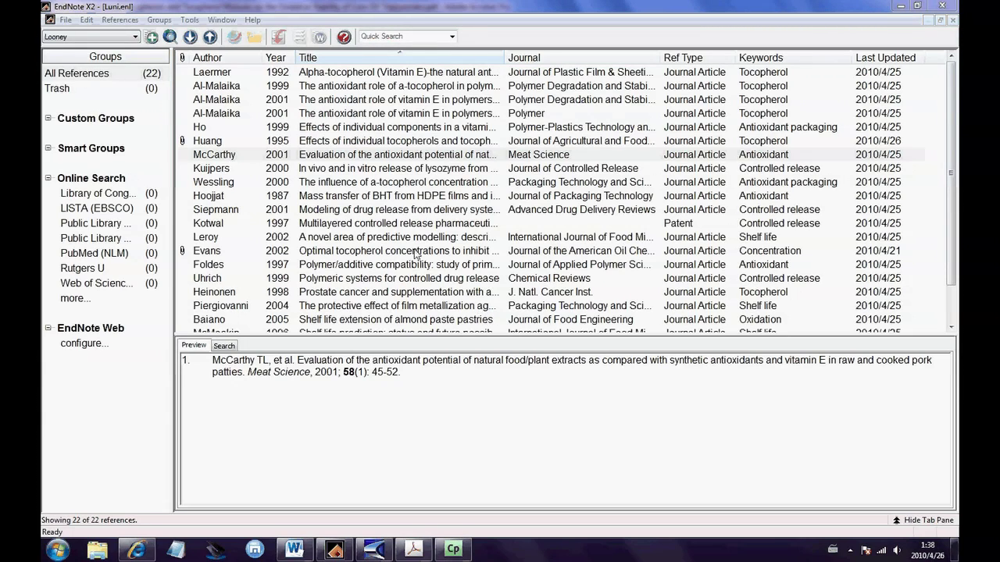
# Step: Create a new custom group named 'Key Papers'
pyautogui.rightClick(125, 123)
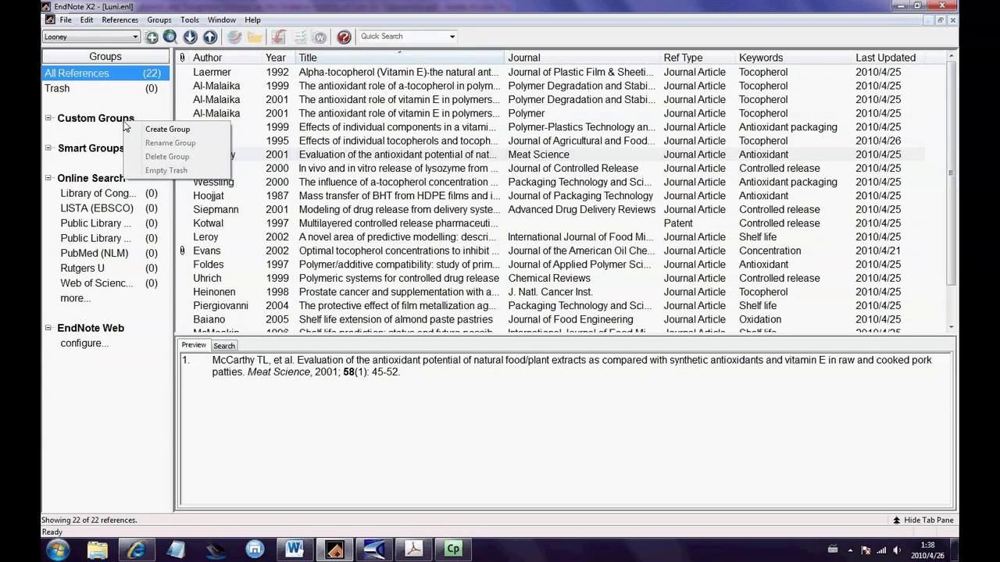
pyautogui.click(167, 129)
pyautogui.write('Ke')
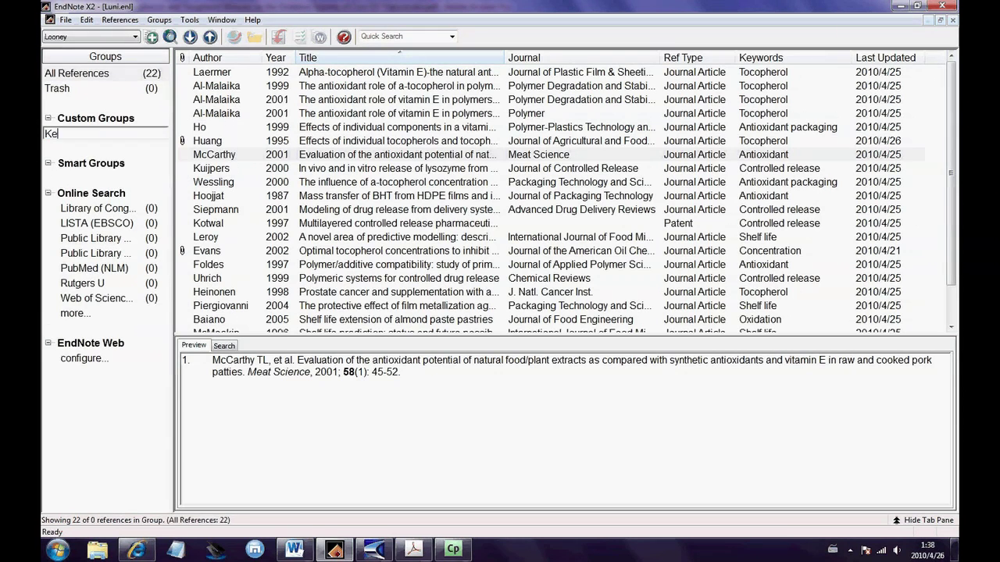
pyautogui.write('y Papers')
pyautogui.press('Return')
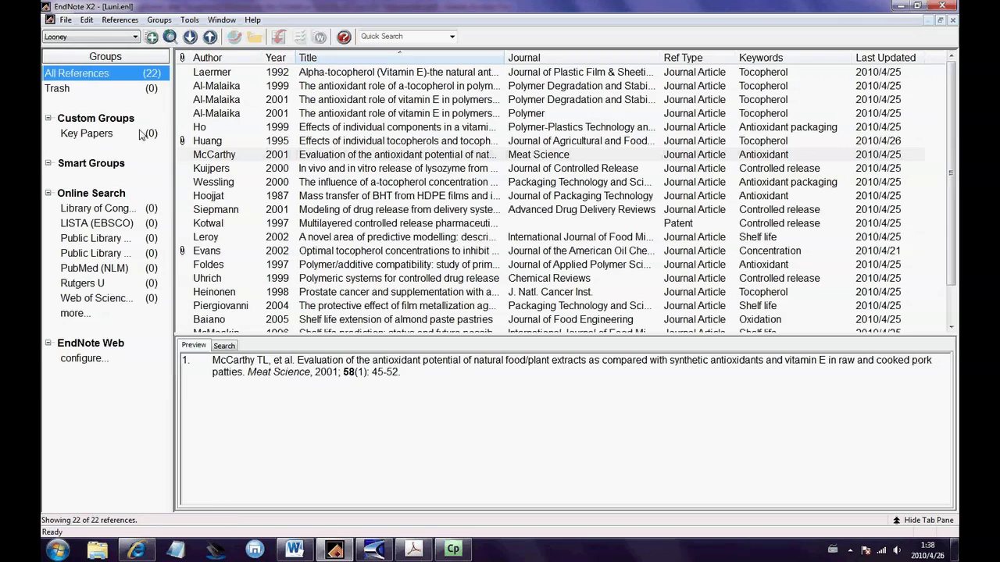
# Step: Add the McCarthy 2001 reference to the Key Papers group
pyautogui.rightClick(363, 157)
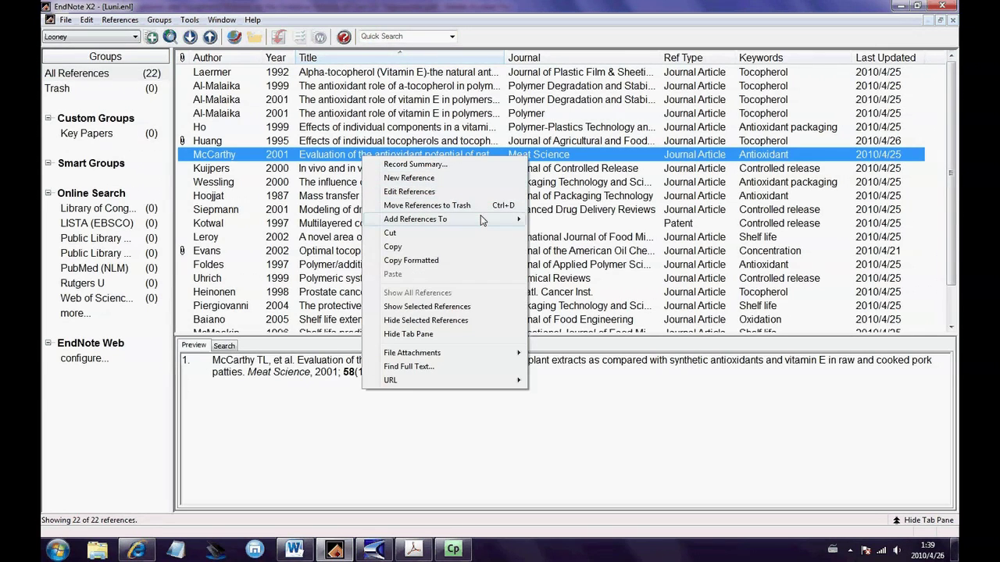
pyautogui.moveTo(481, 221)
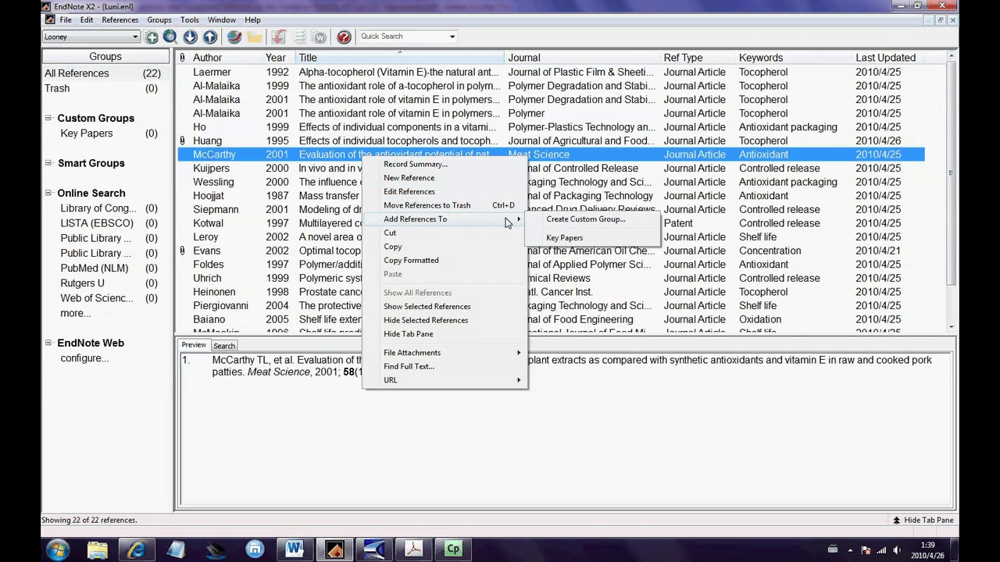
pyautogui.click(618, 240)
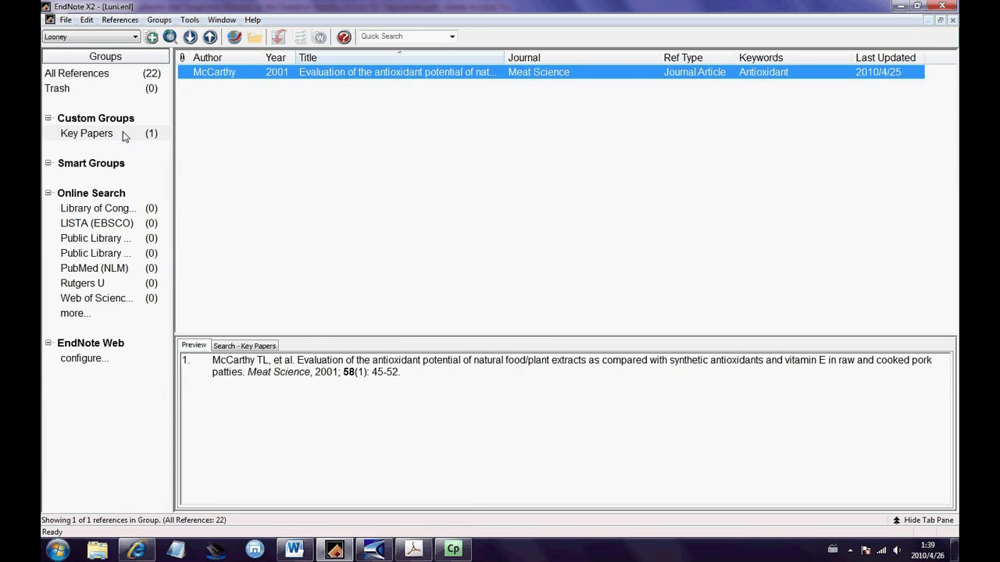
# Step: Drag the Evans 2002 reference from All References into Key Papers and view the group
pyautogui.click(125, 74)
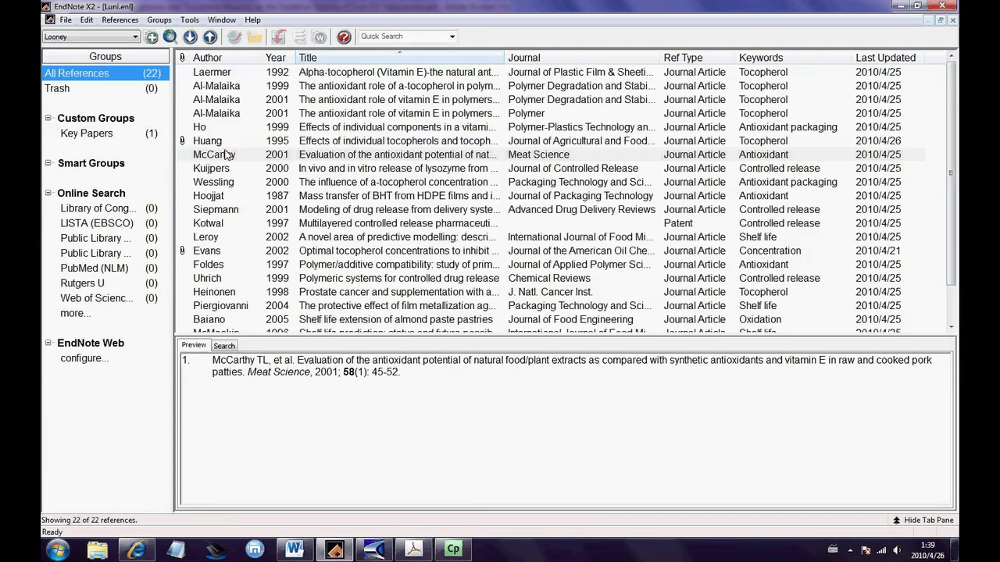
pyautogui.click(395, 253)
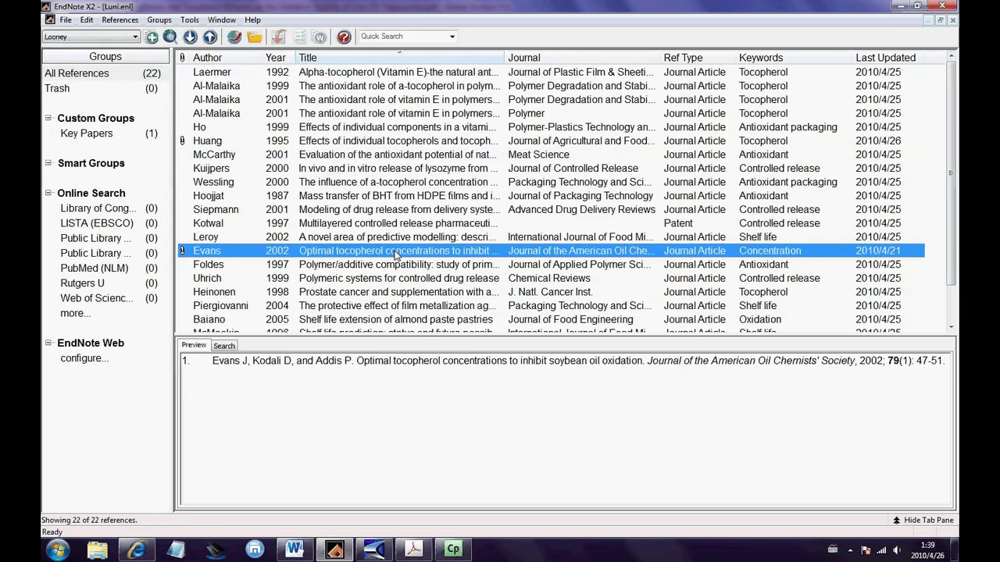
pyautogui.moveTo(395, 254); pyautogui.dragTo(98, 141)
pyautogui.click(97, 139)
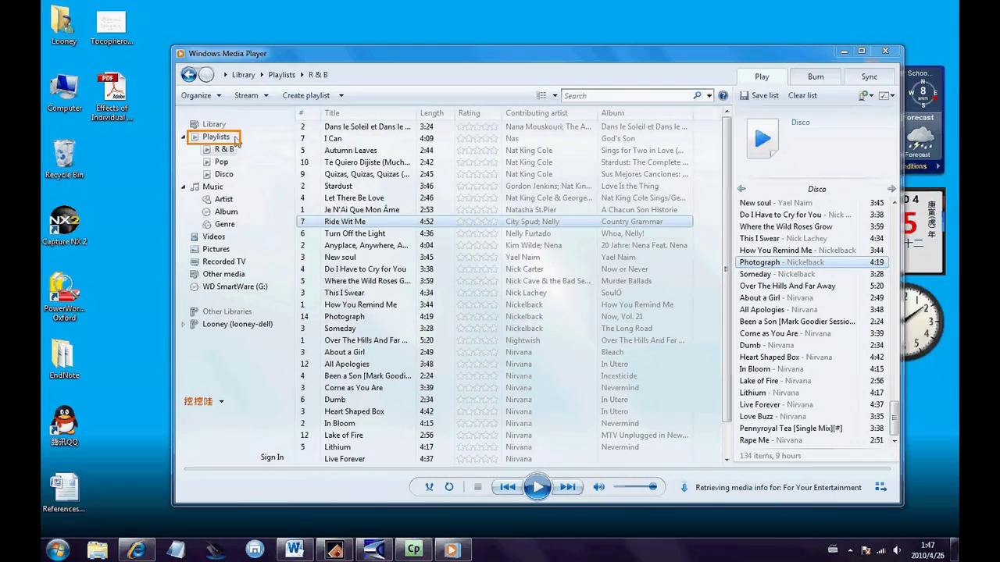
# Step: Browse the Pop playlist, then show the Disco playlist
pyautogui.click(223, 162)
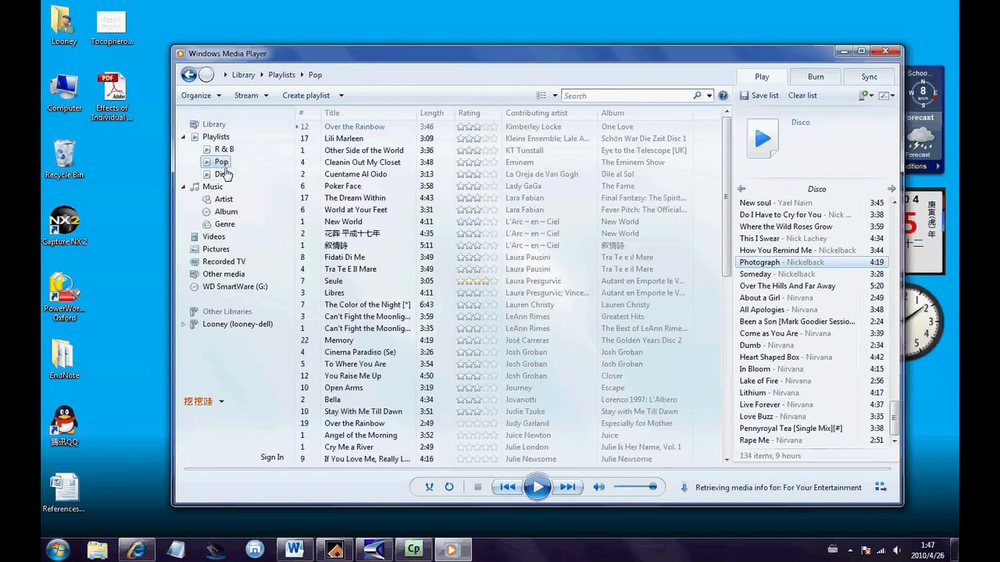
pyautogui.click(225, 175)
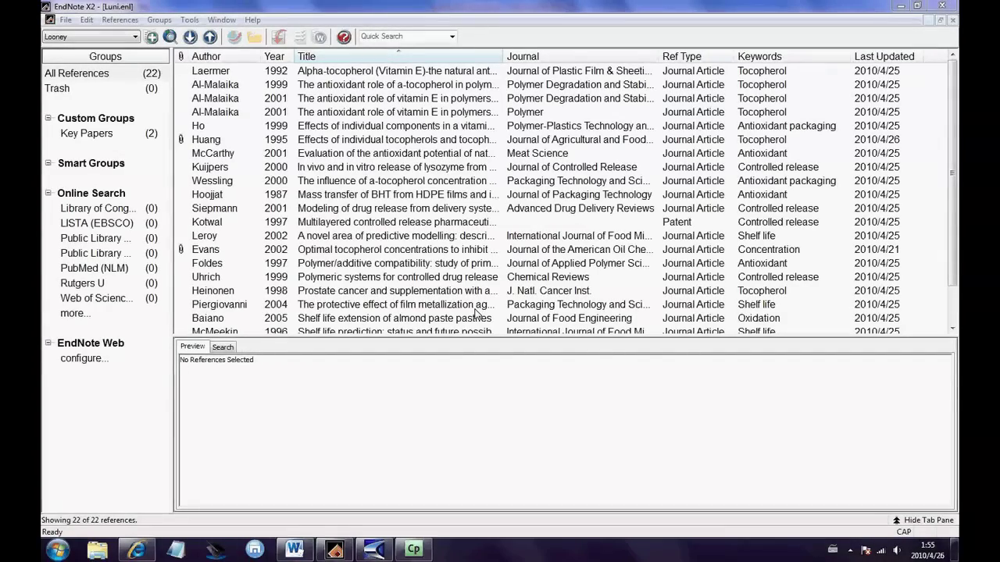
# Step: Check Key Papers, then open the Huang 1995 record and scroll to File Attachments
pyautogui.click(111, 136)
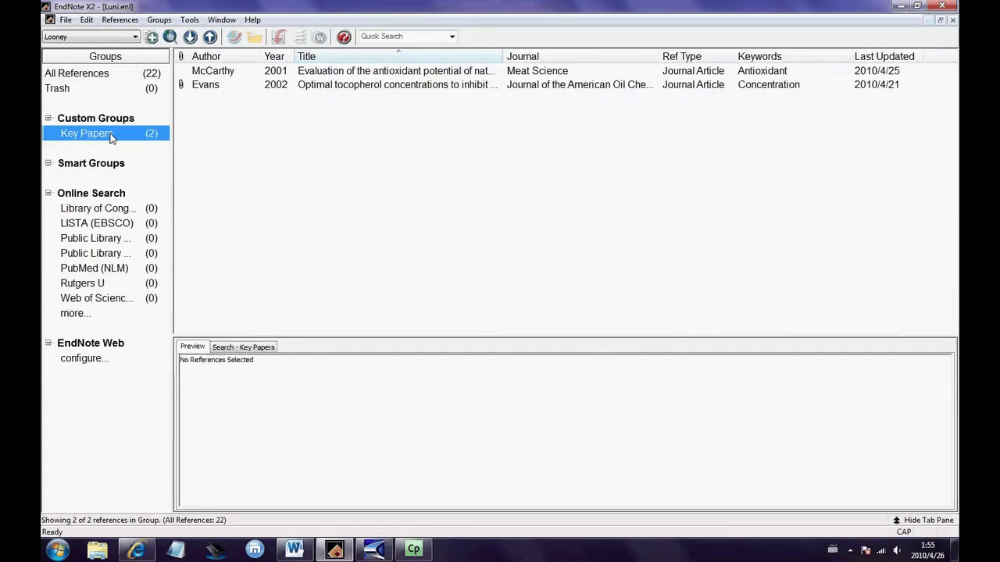
pyautogui.click(121, 79)
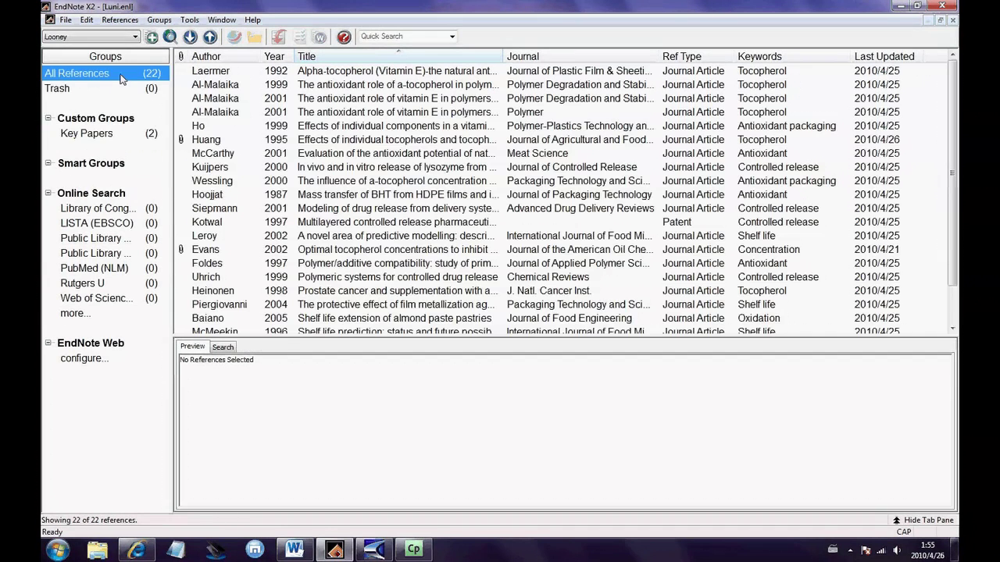
pyautogui.doubleClick(383, 140)
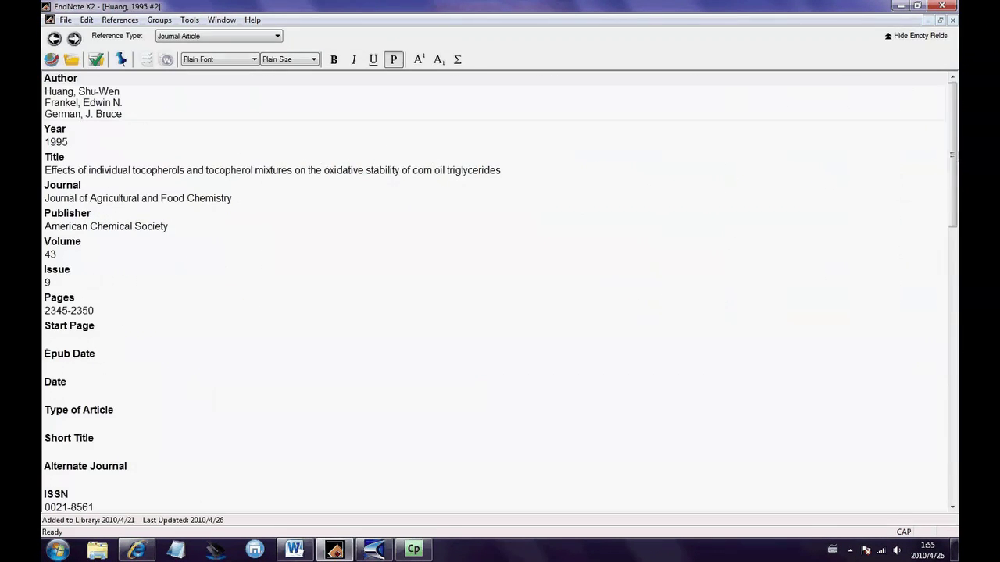
pyautogui.moveTo(954, 156); pyautogui.dragTo(954, 373)
# Step: Open Huang's attached PDF, return to the reference, then show the EndNote tutorials page
pyautogui.click(69, 329)
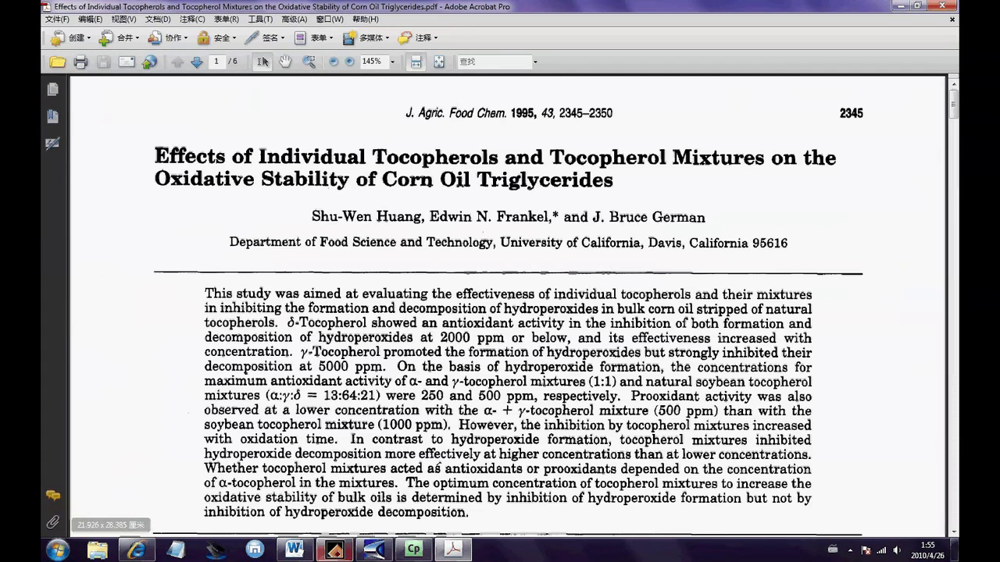
pyautogui.click(335, 551)
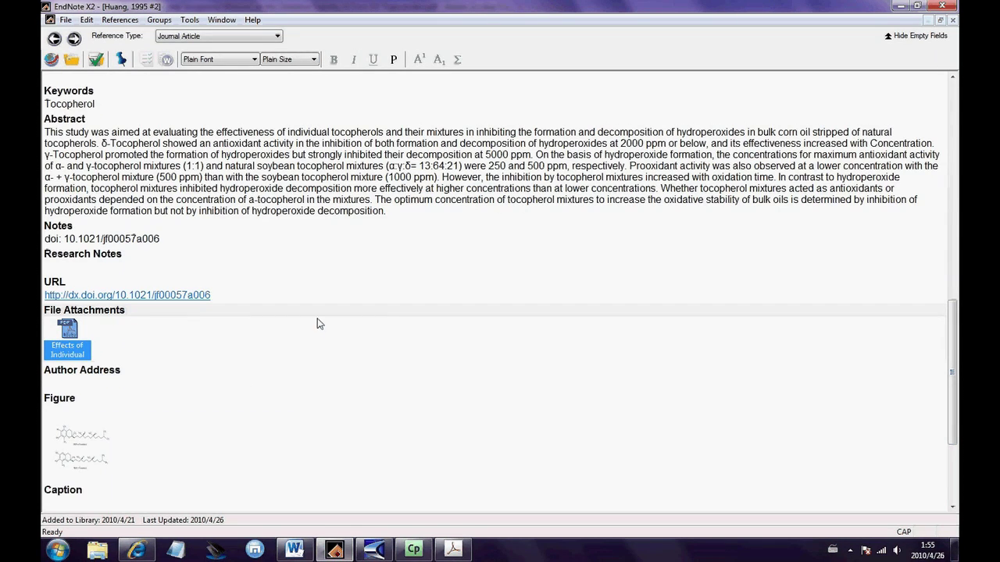
pyautogui.click(139, 552)
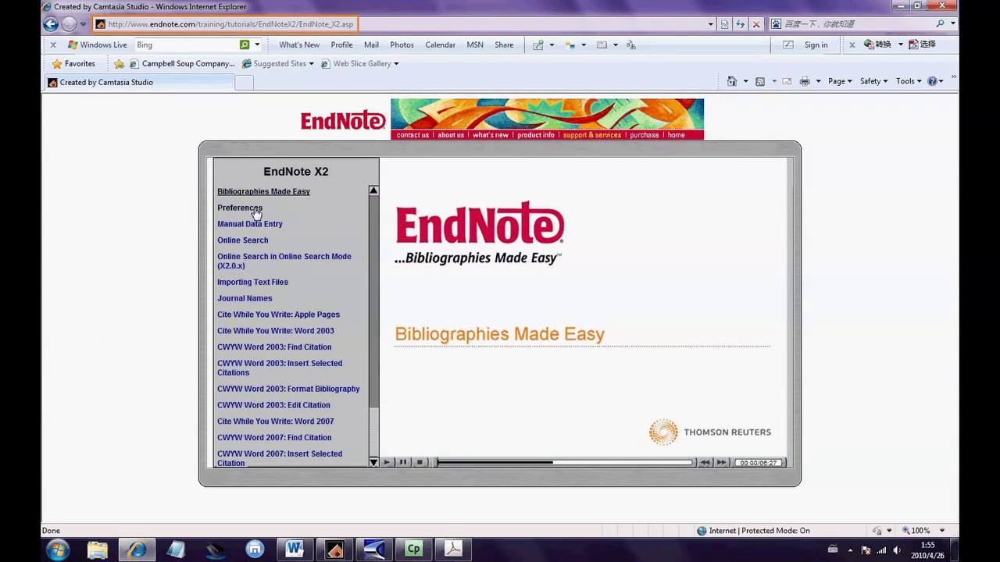
# Step: Start the EndNote X2 Preferences tutorial video on the training page
pyautogui.click(254, 209)
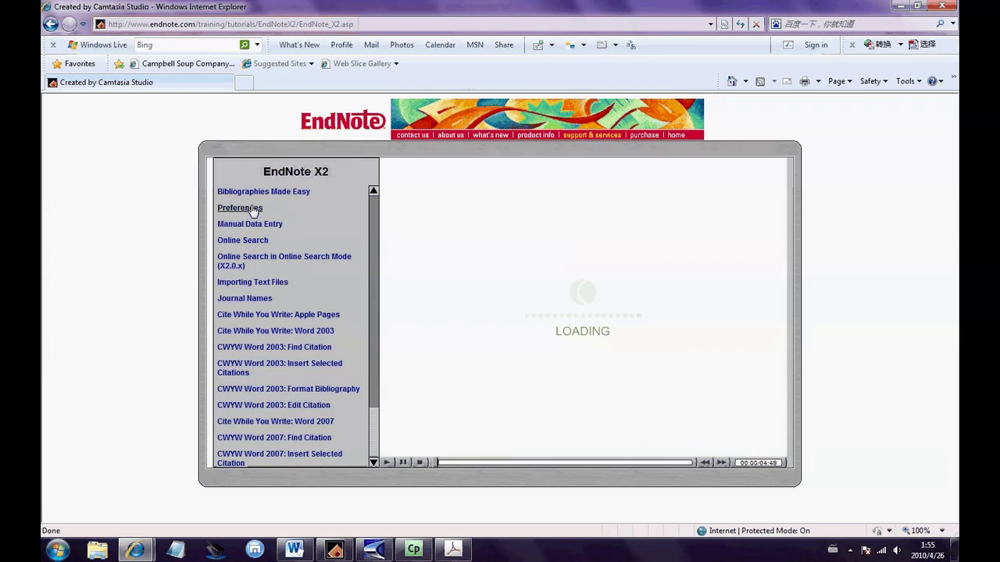